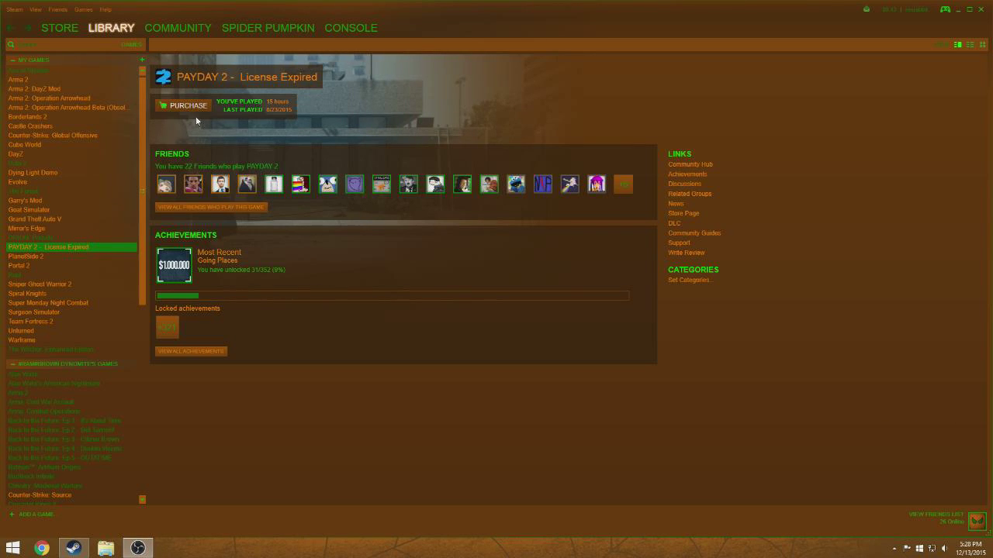
Close the Steam library window.
click(982, 10)
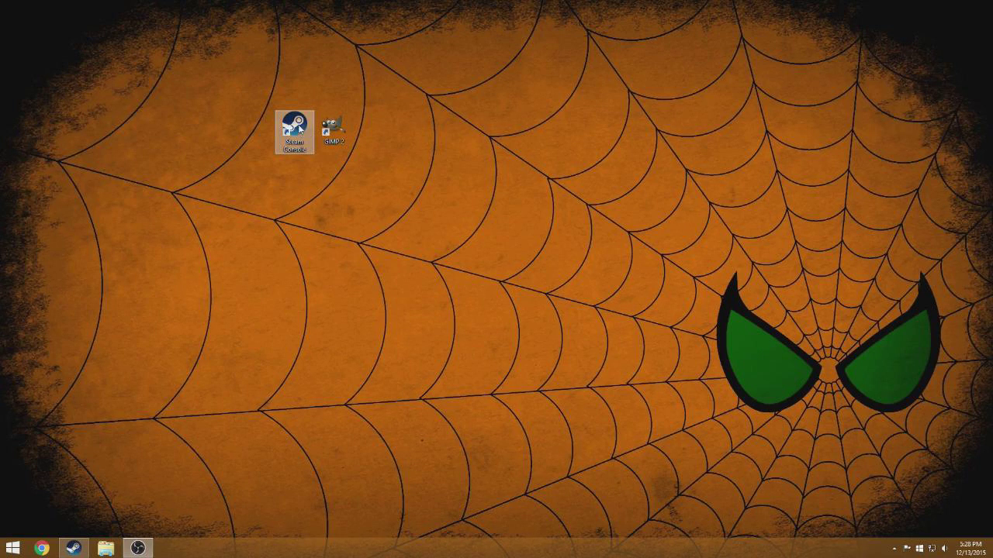
right_click(293, 127)
click(318, 286)
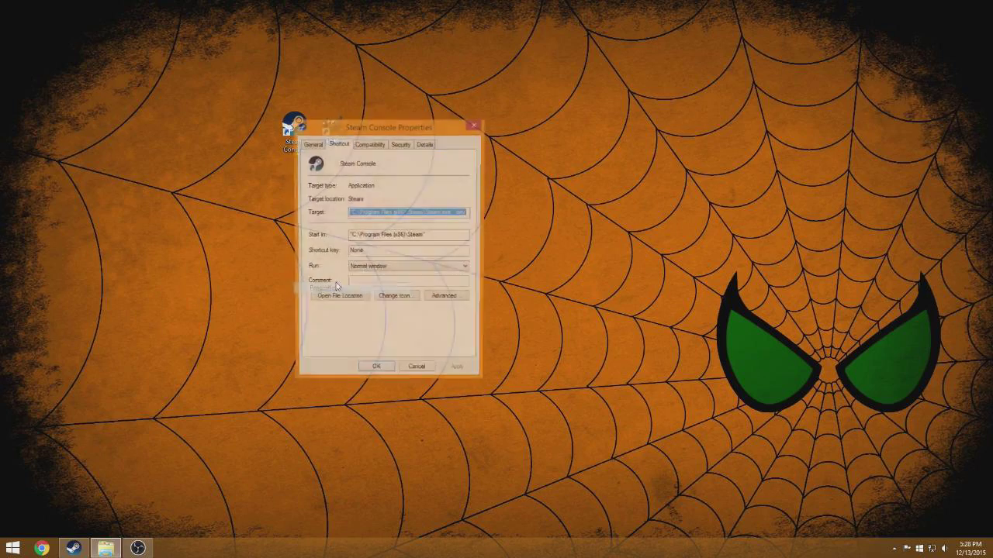
click(425, 145)
click(341, 147)
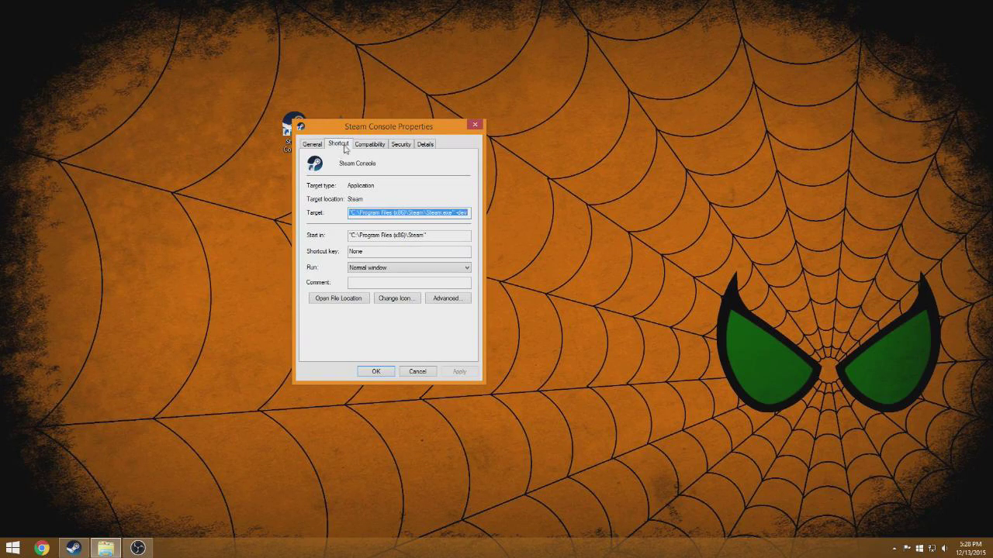
click(468, 213)
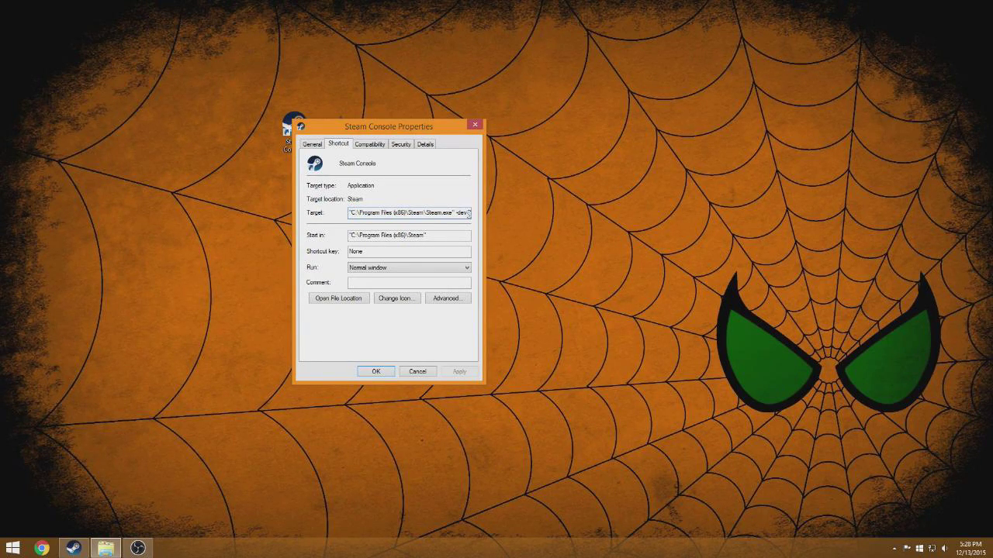
click(475, 124)
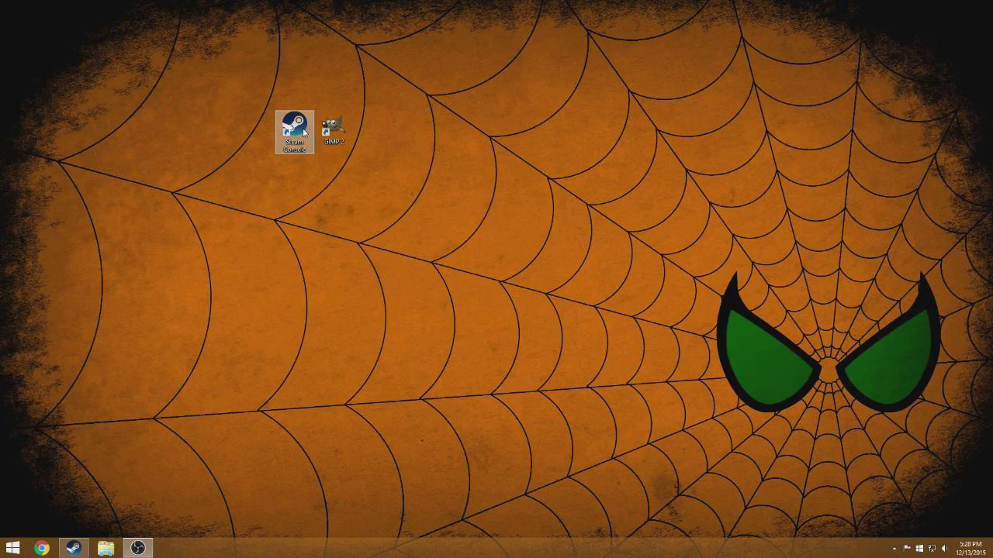
Launch Steam from the Steam Console shortcut and bring the vgui layout debugger forward.
double_click(304, 131)
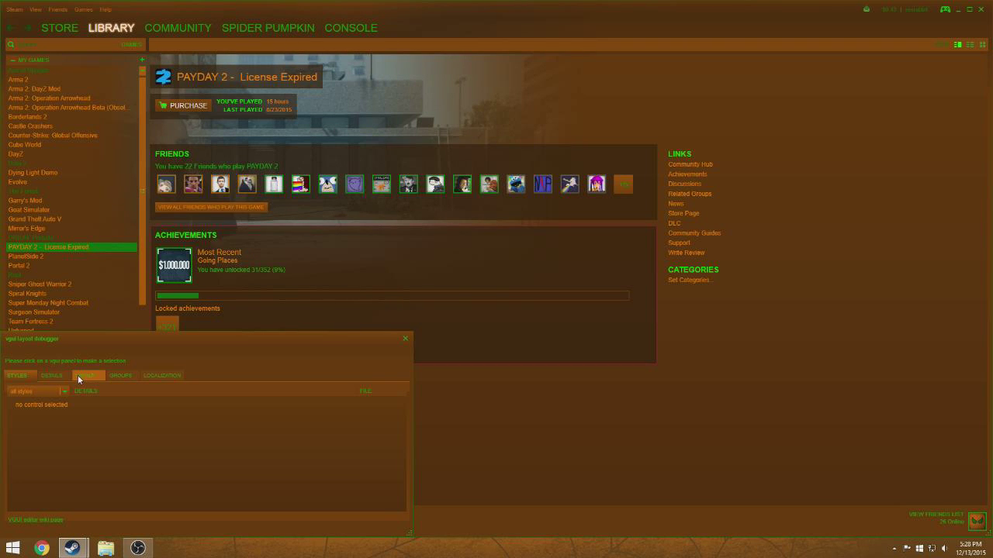
click(686, 222)
mouse_move(72, 548)
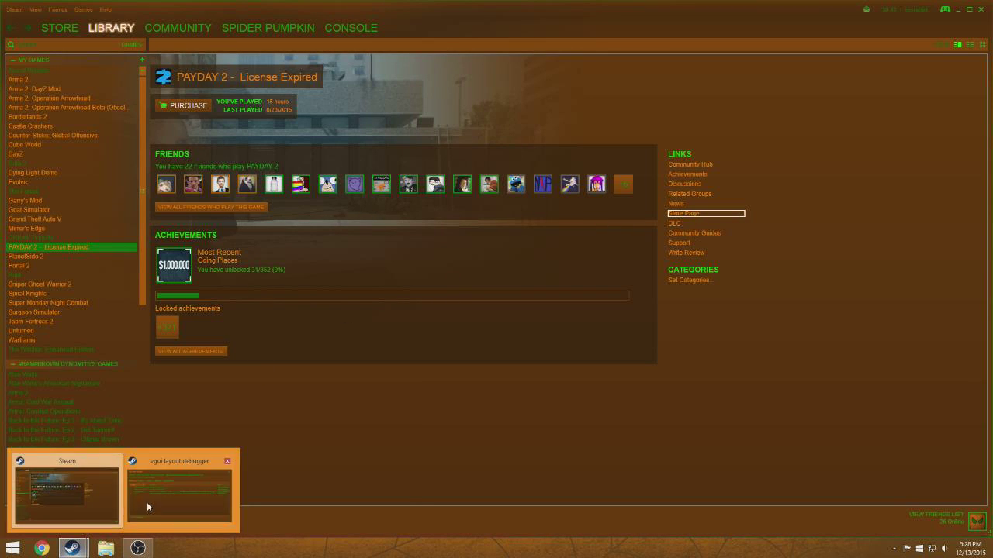
click(147, 504)
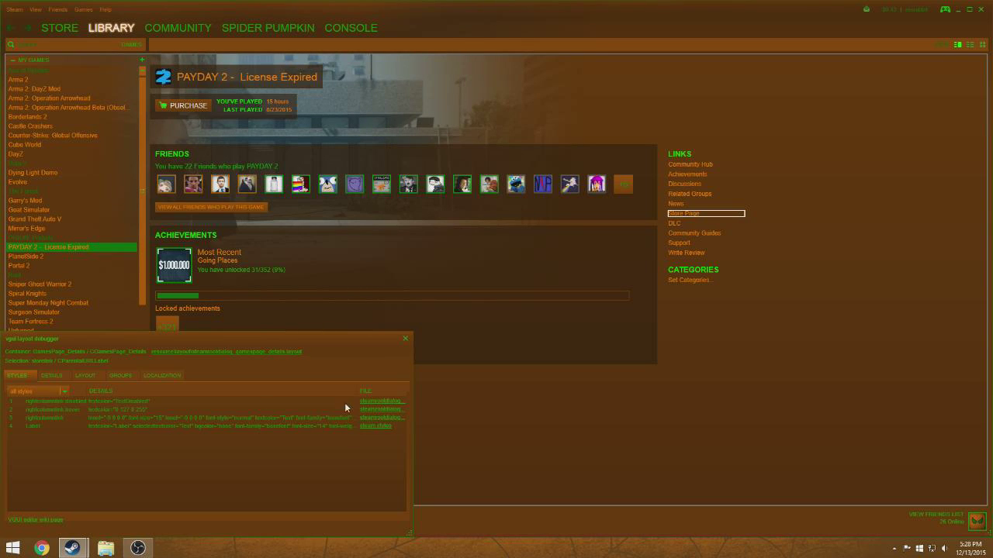
Close the vgui layout debugger, then reopen it with Ctrl+Shift+Alt+B to inspect the Set Categories link.
click(405, 338)
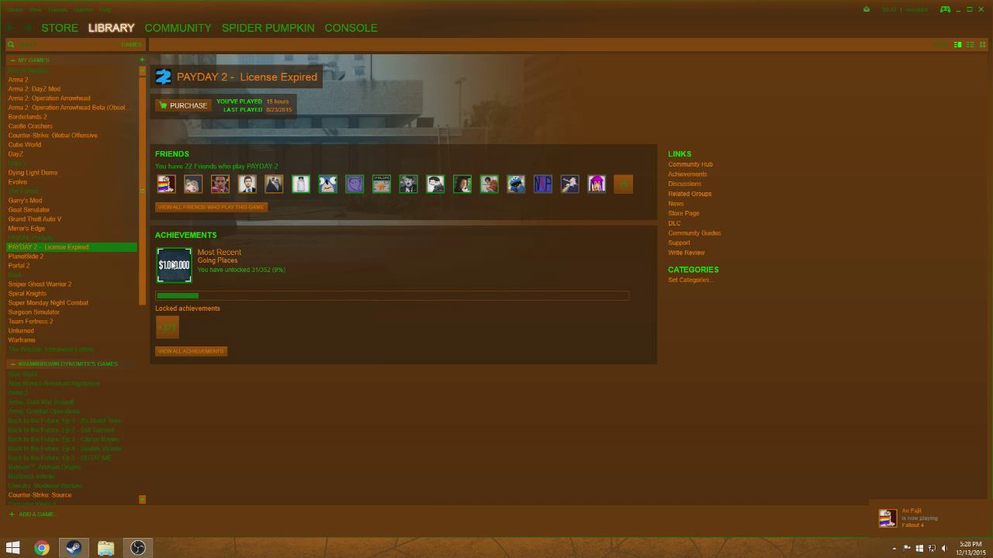
key(ctrl+shift+alt+b)
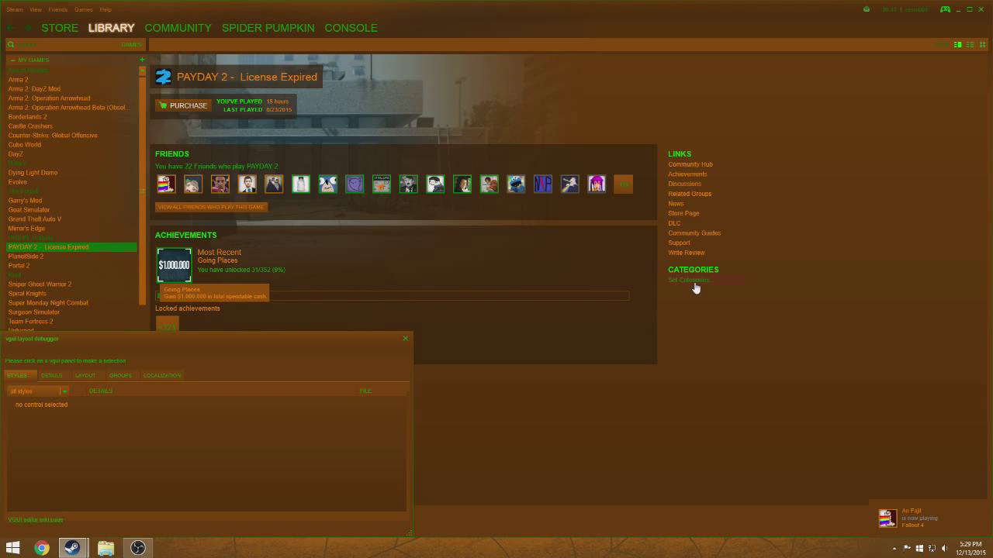
key(ctrl+shift+alt+b)
Widen the vgui layout debugger to read Set Categories' style files, then close it and minimize Steam.
mouse_move(78, 545)
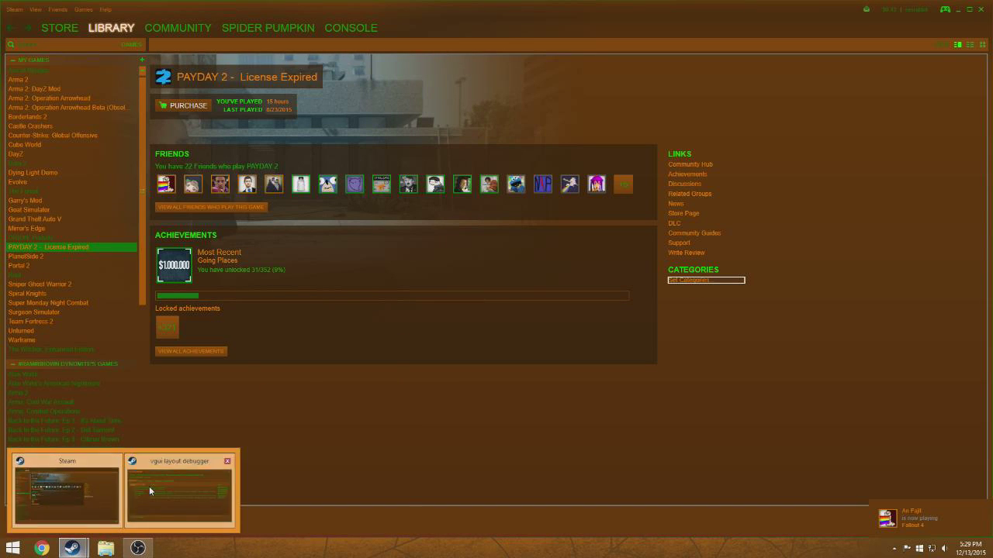
click(149, 487)
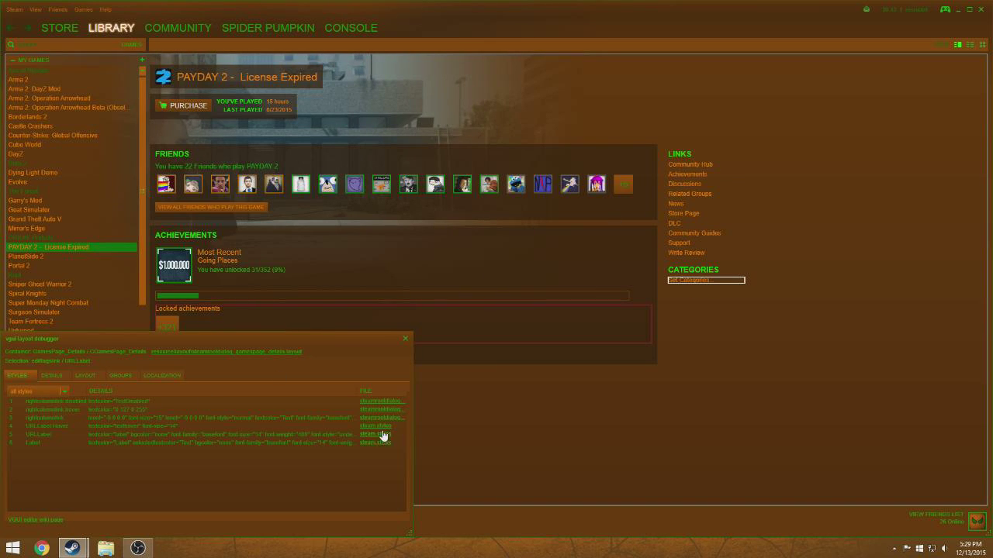
drag(412, 426, 766, 421)
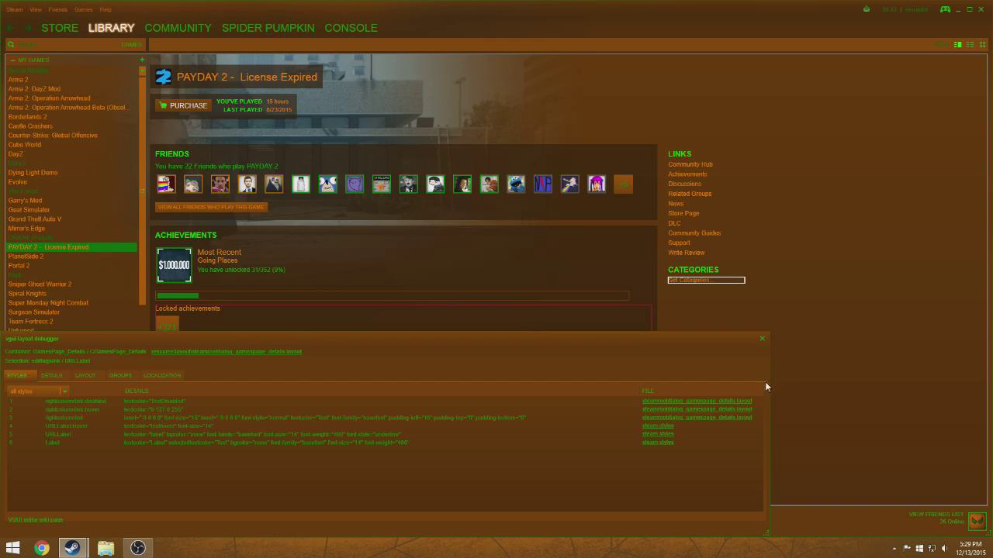
click(764, 337)
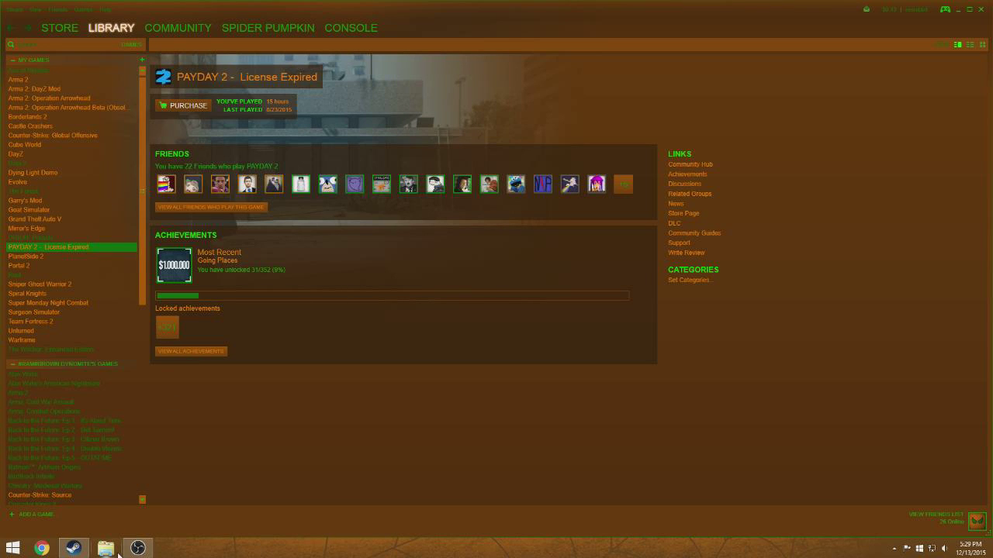
click(957, 10)
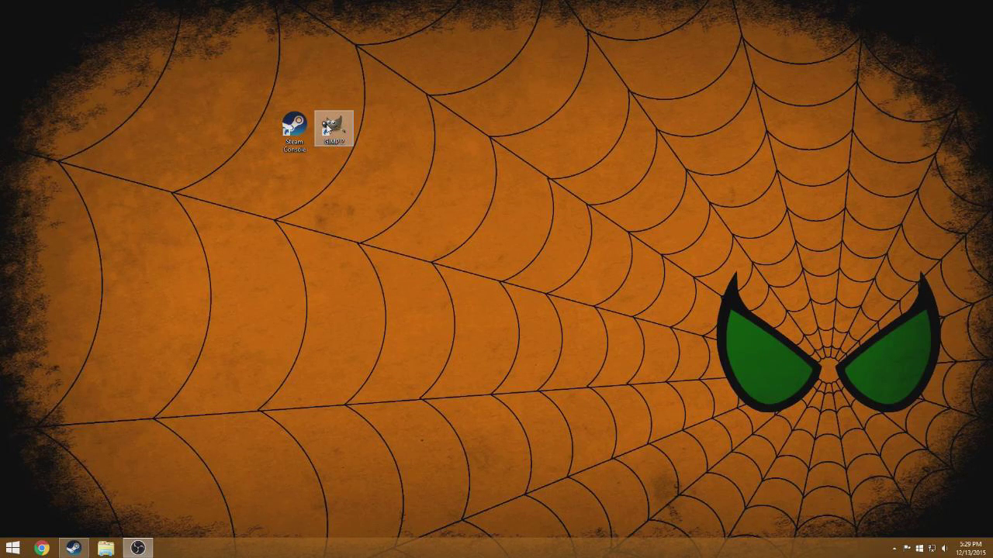
Launch GIMP 2 and dismiss the twain.exe startup error.
double_click(327, 130)
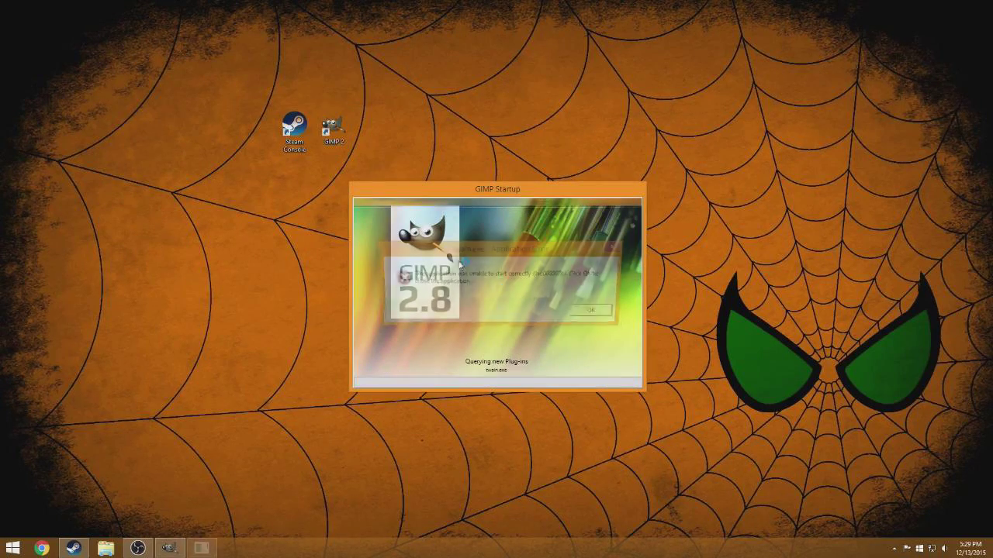
click(595, 313)
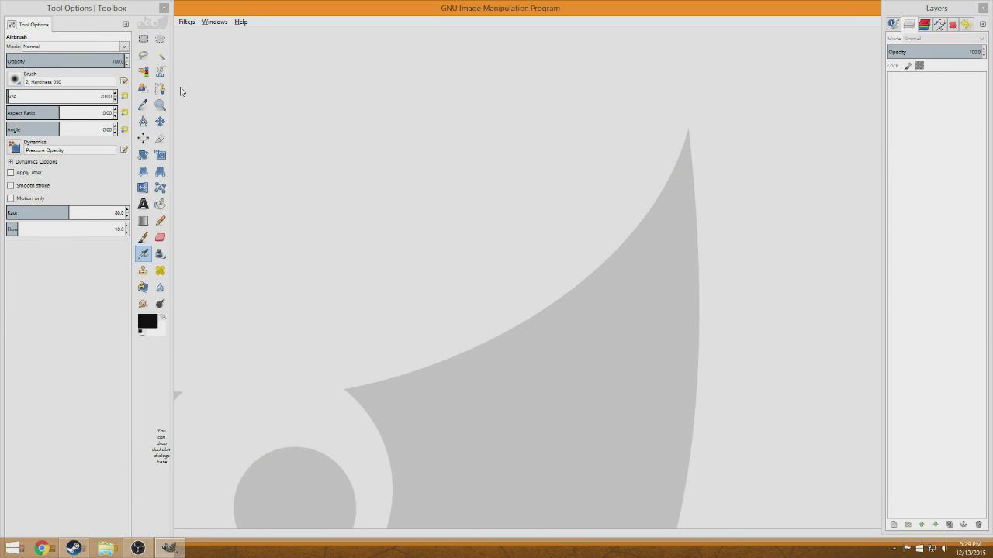
click(106, 549)
Navigate to C:\Program Files (x86)\Steam\skins.
double_click(491, 198)
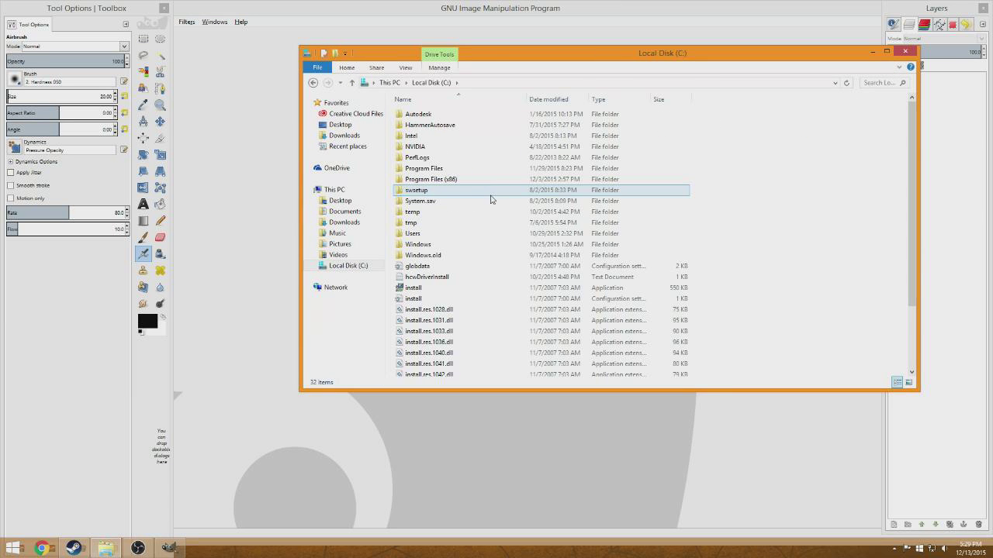
double_click(486, 179)
scroll(442, 251, down, 8)
scroll(442, 252, down, 3)
double_click(438, 264)
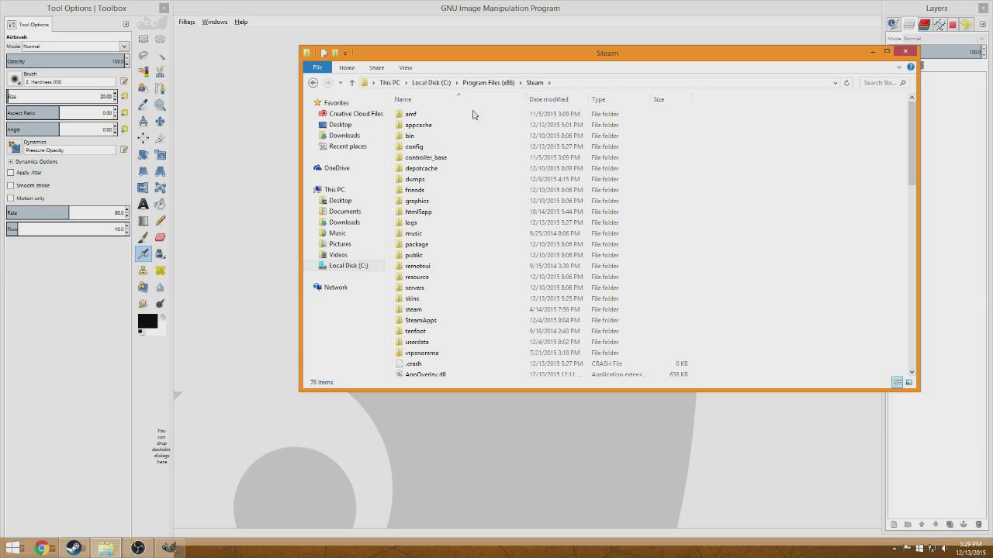
double_click(425, 299)
Create a new folder named Skin inside skins.
right_click(423, 161)
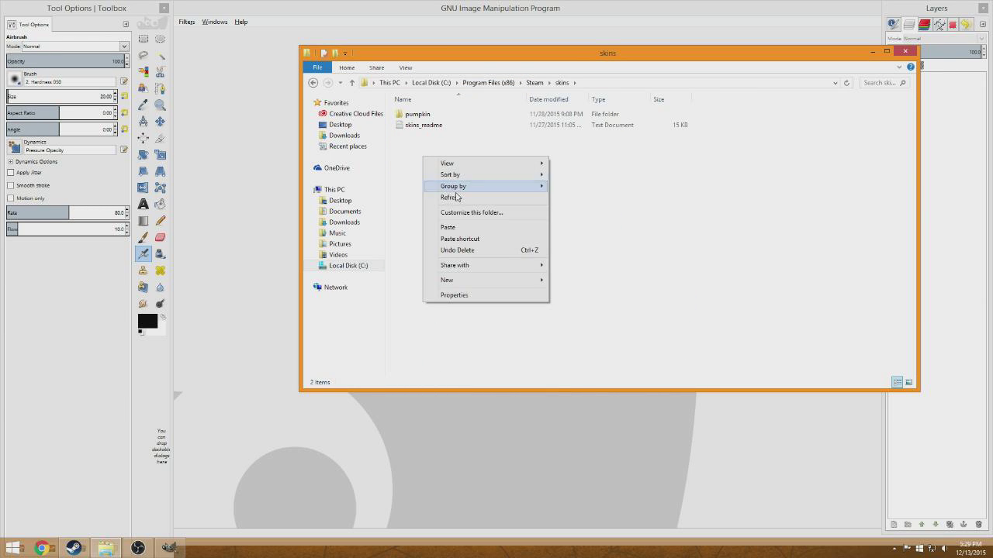
mouse_move(458, 280)
click(563, 281)
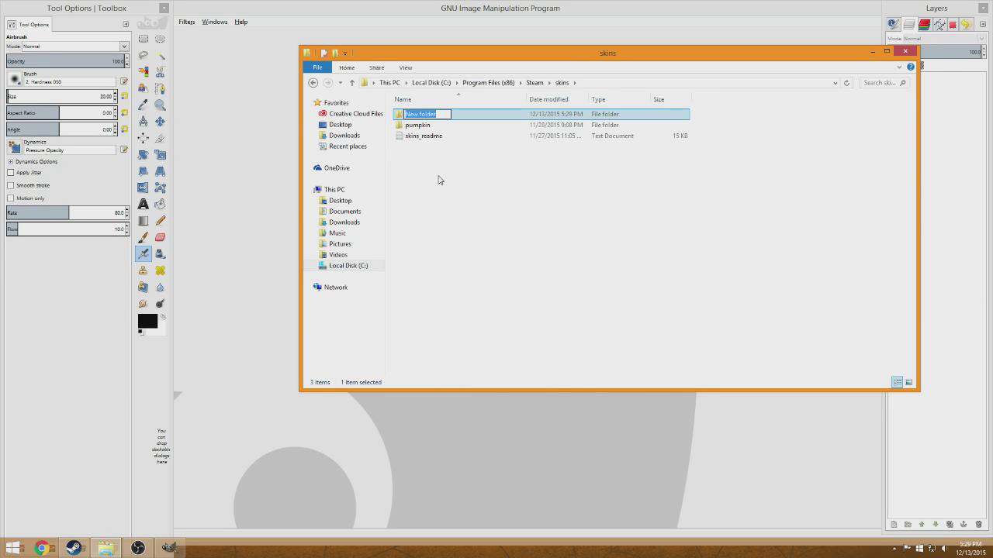
text(Skin)
key(Return)
Copy the resource folder from the Steam folder.
click(314, 83)
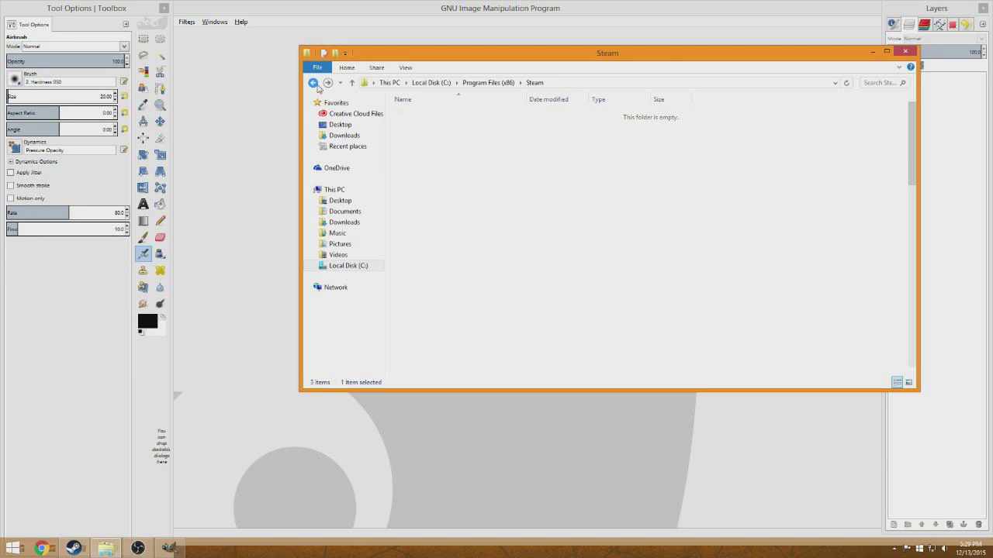
click(438, 278)
right_click(436, 277)
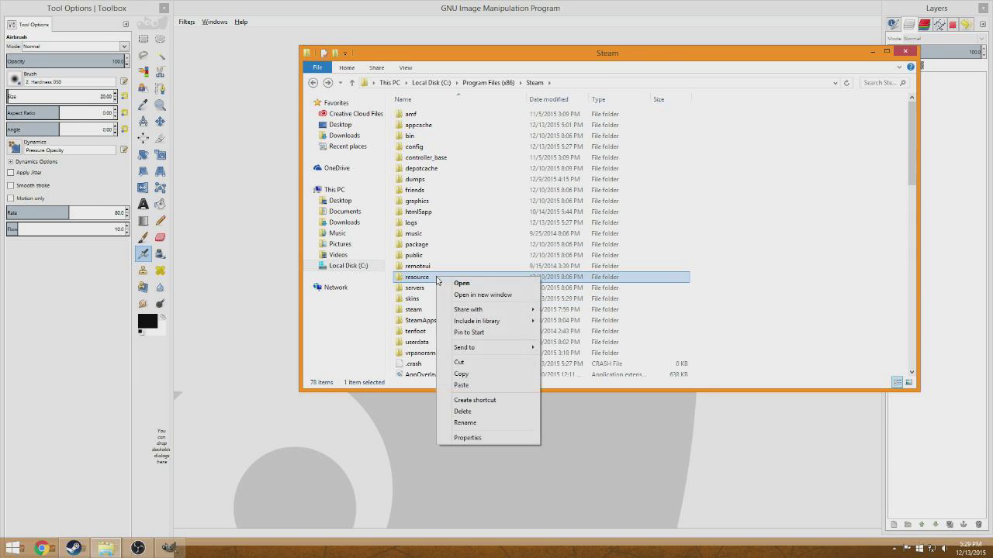
click(461, 375)
Copy the graphics folder from Steam's resource folder.
click(429, 298)
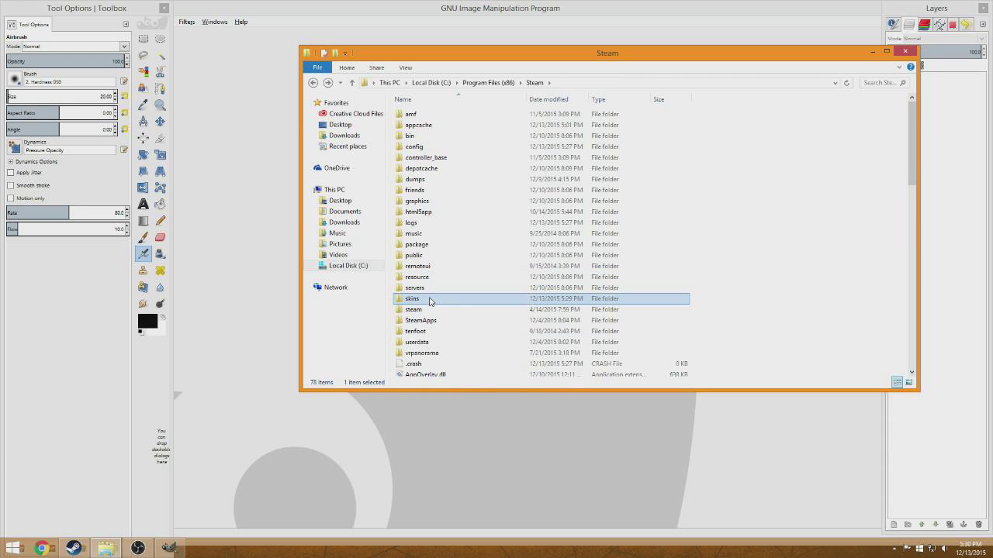
right_click(430, 298)
click(468, 399)
click(442, 277)
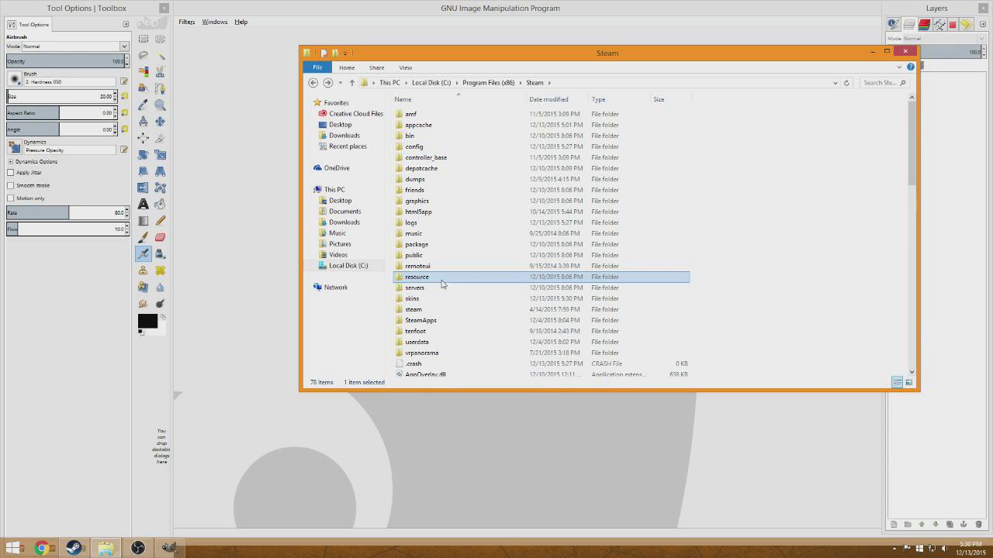
right_click(433, 204)
click(433, 204)
right_click(433, 203)
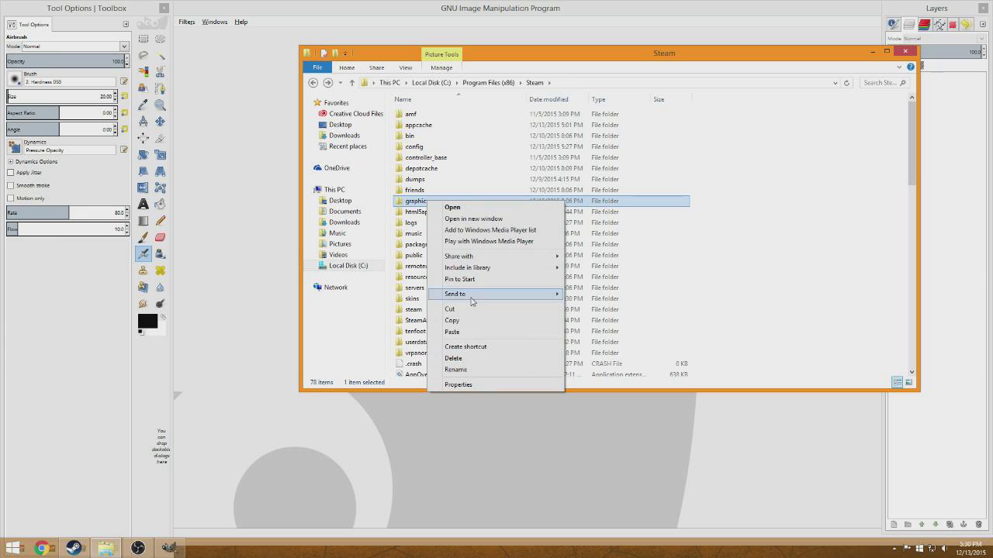
click(434, 319)
Return to the skins folder and paste the copied folder beside Skin.
click(425, 299)
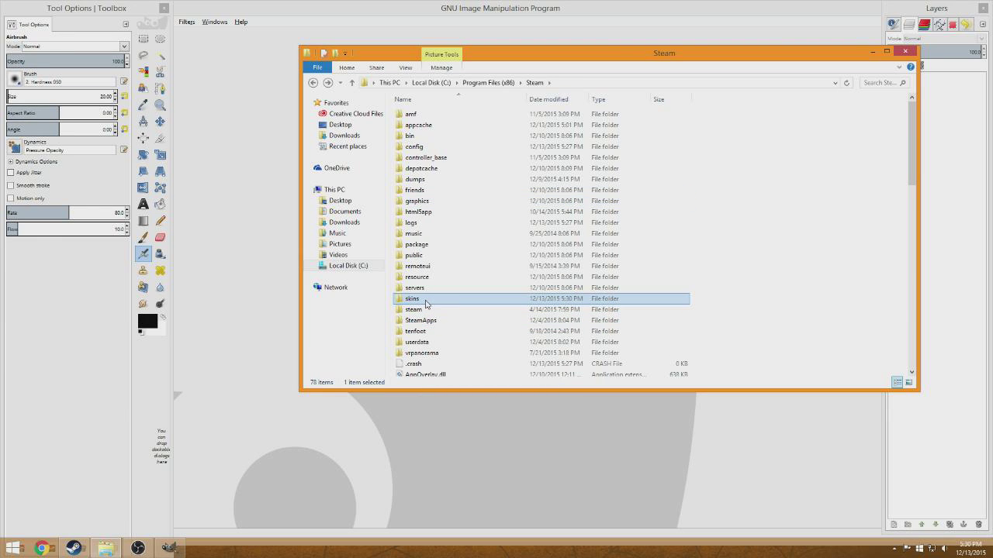
right_click(426, 300)
click(425, 301)
double_click(423, 299)
click(411, 137)
right_click(411, 139)
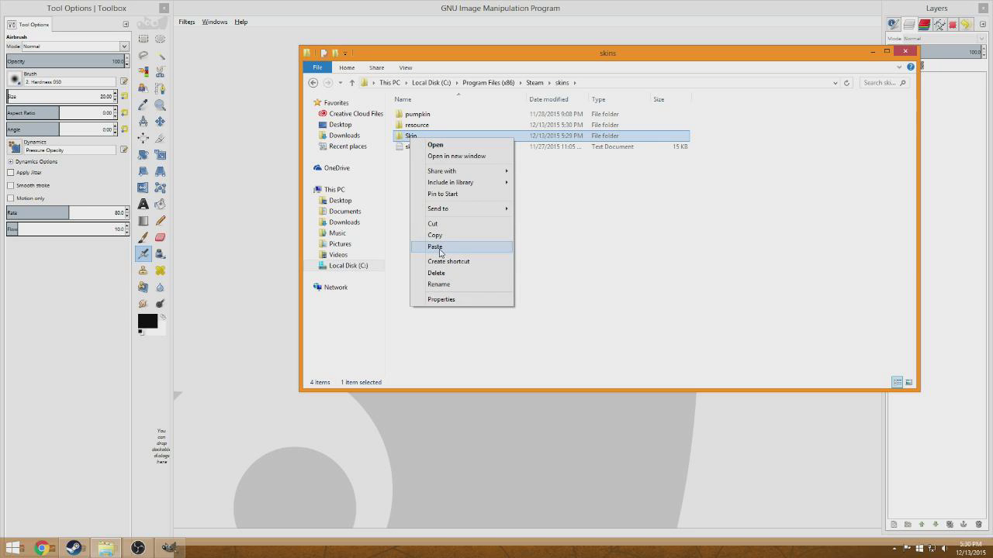
click(434, 247)
Move the pasted resource folder into the Skin folder.
click(411, 126)
right_click(412, 128)
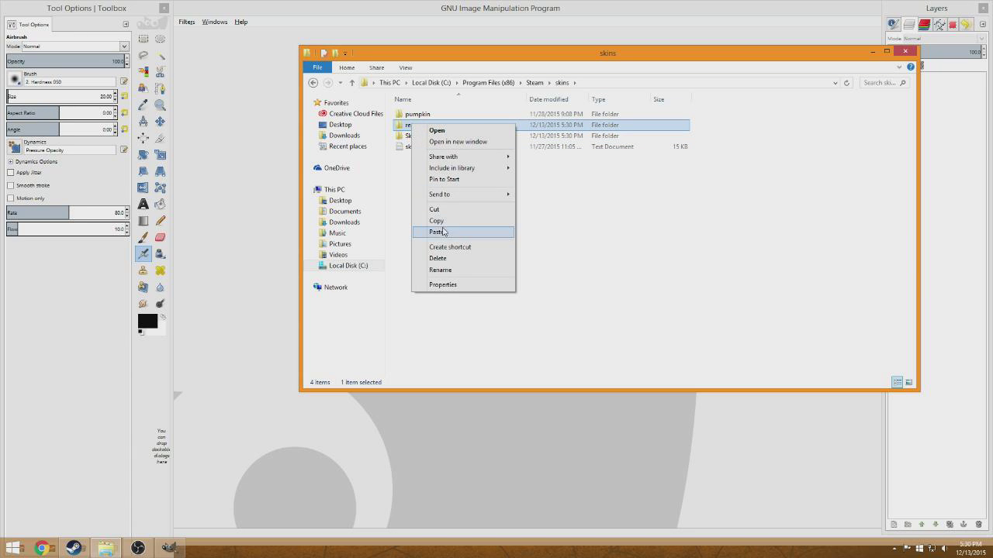
click(434, 219)
click(412, 137)
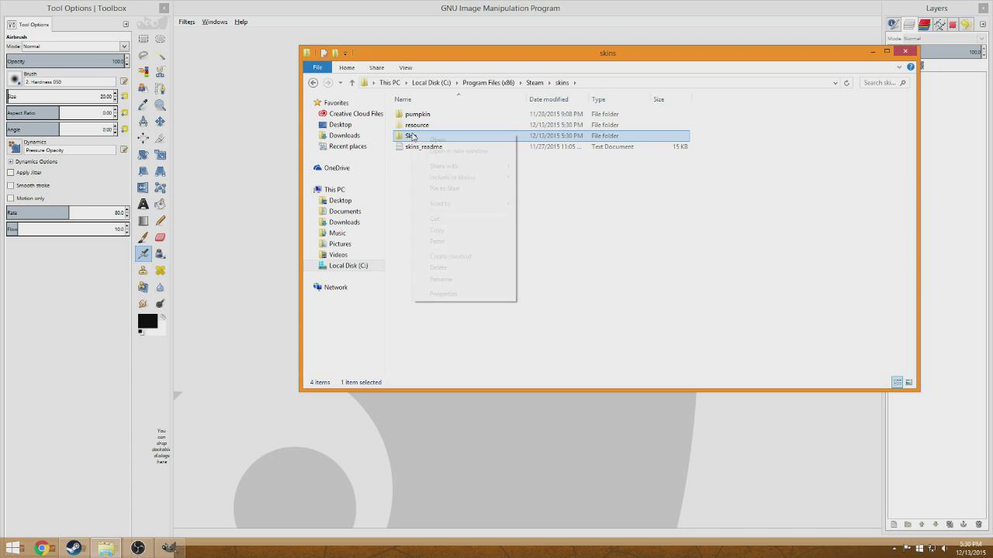
click(434, 241)
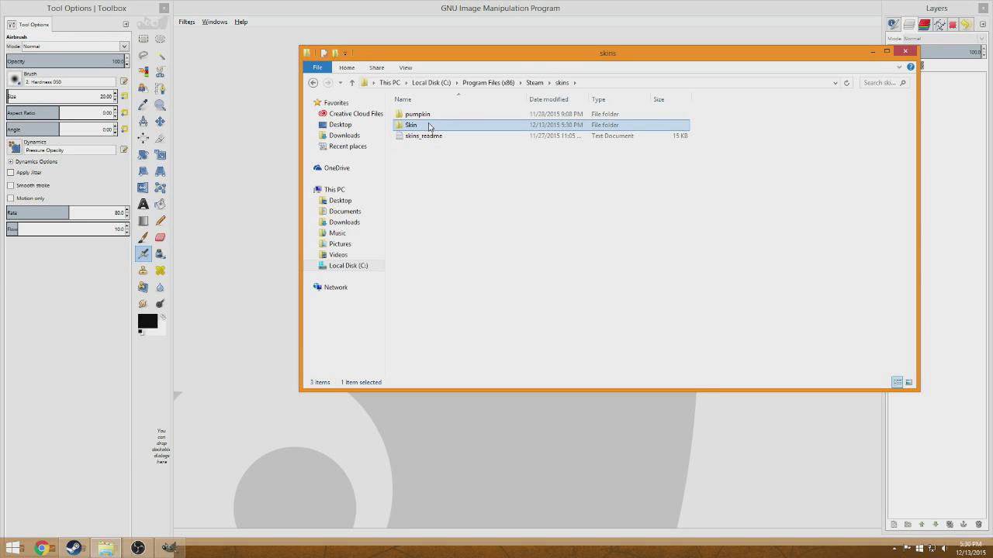
Open Skin\graphics and open avatarBorderInGame in GIMP.
double_click(458, 128)
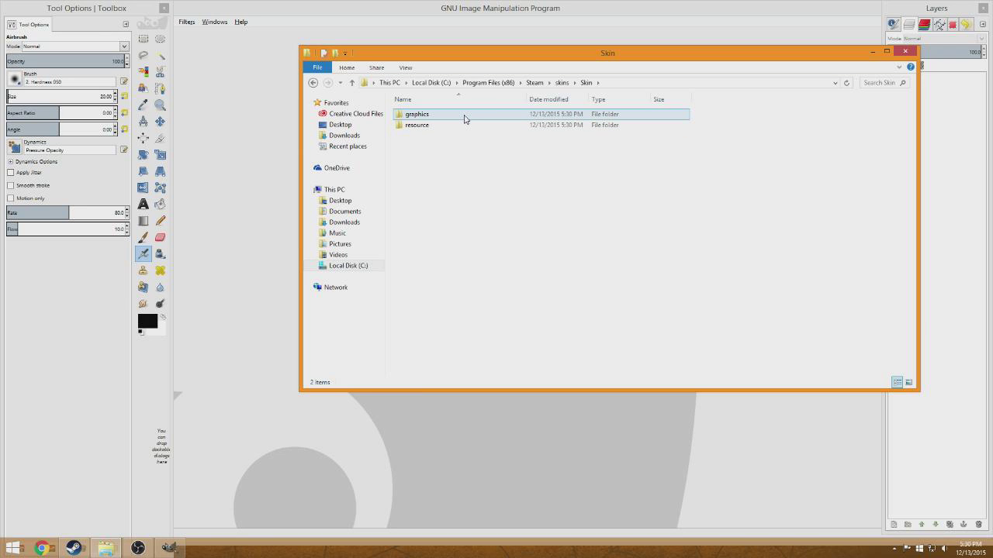
double_click(465, 116)
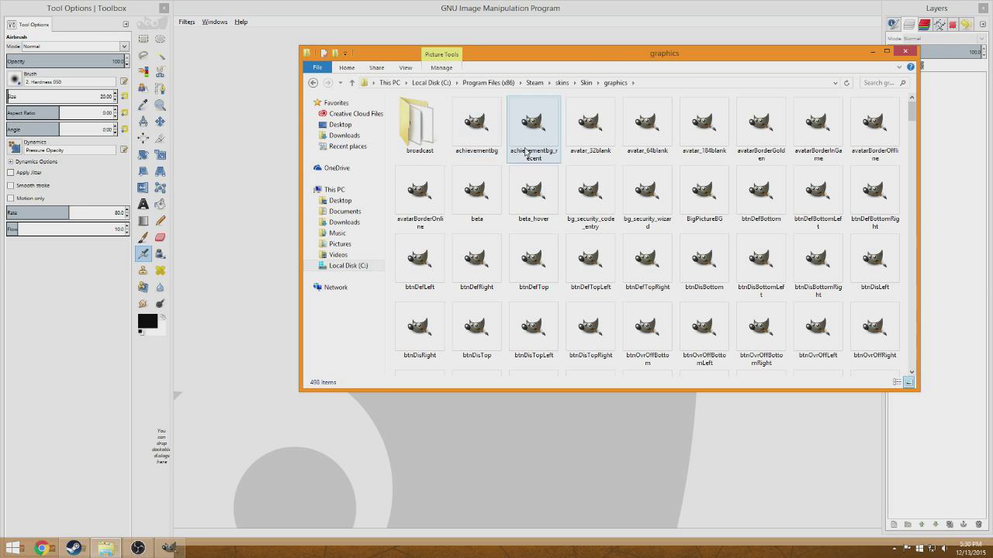
scroll(483, 134, down, 5)
scroll(483, 133, down, 20)
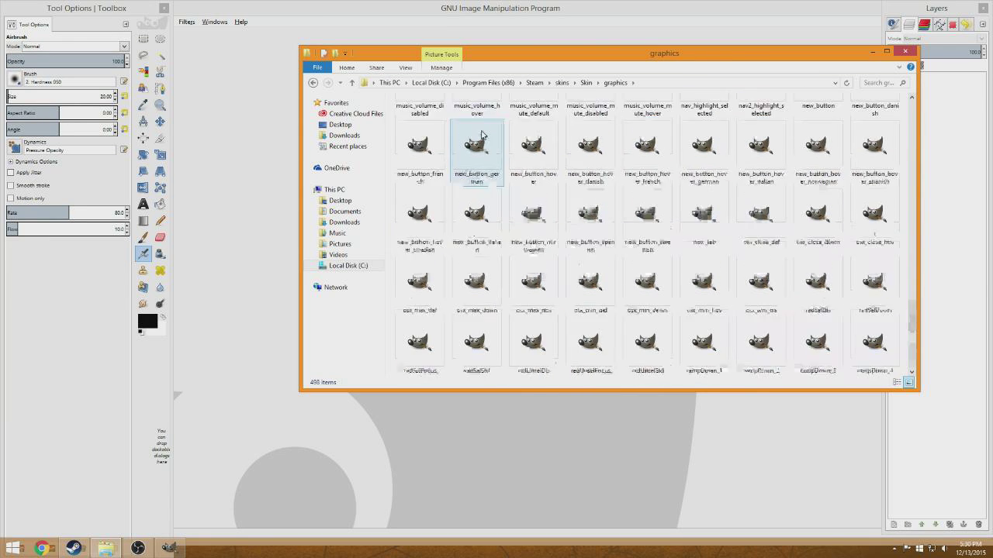
scroll(482, 134, up, 20)
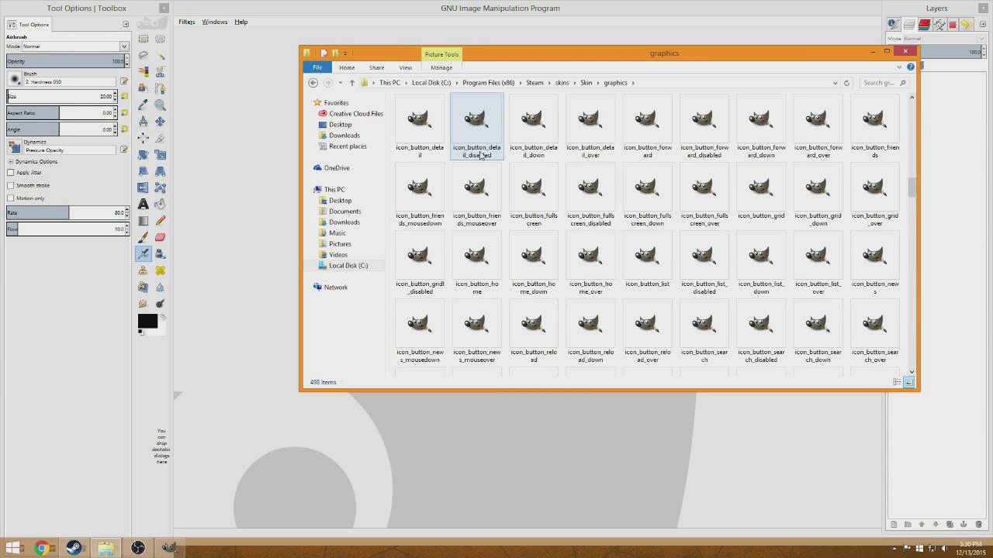
click(816, 126)
double_click(816, 126)
Arrange GIMP beside the image and select Bucket Fill with Color mode.
click(260, 150)
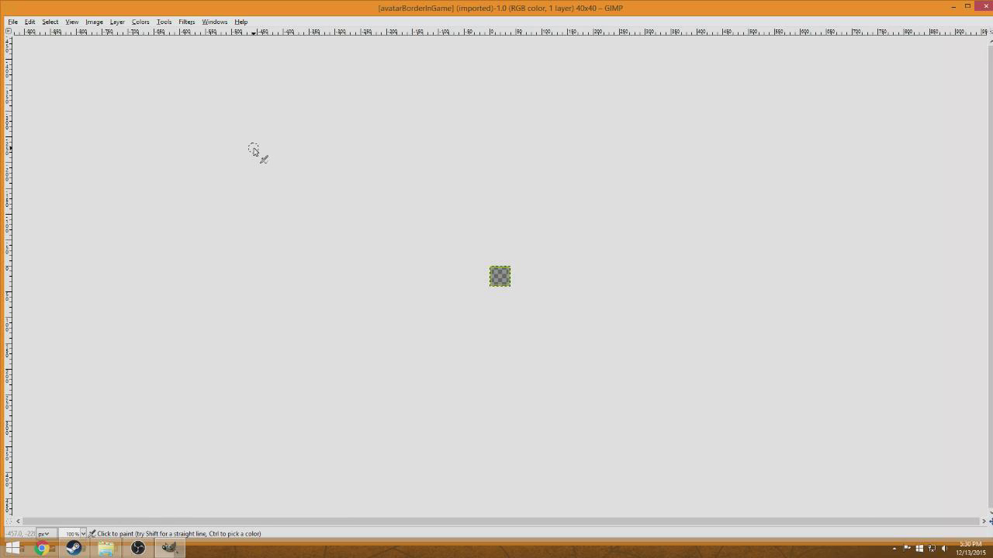
click(417, 8)
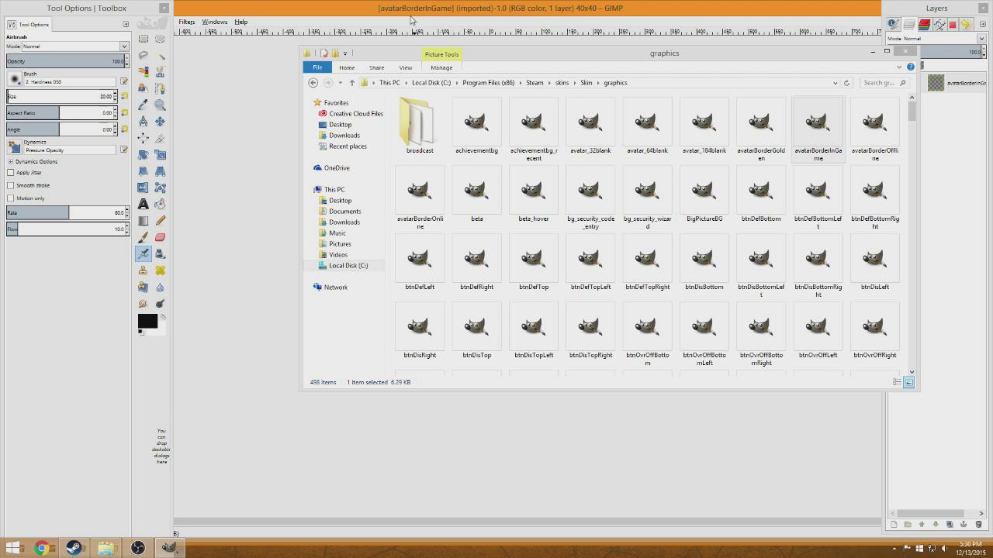
click(871, 52)
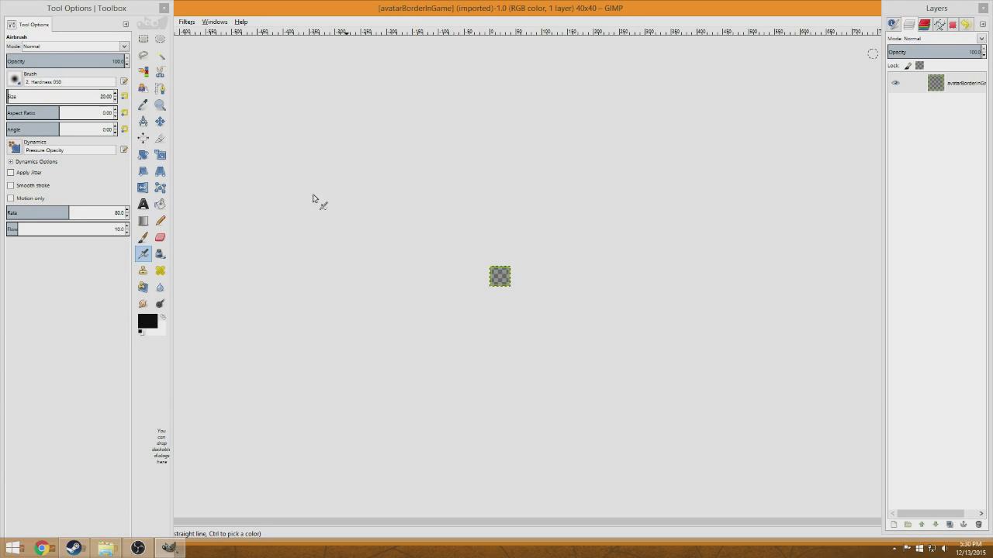
click(159, 203)
click(93, 46)
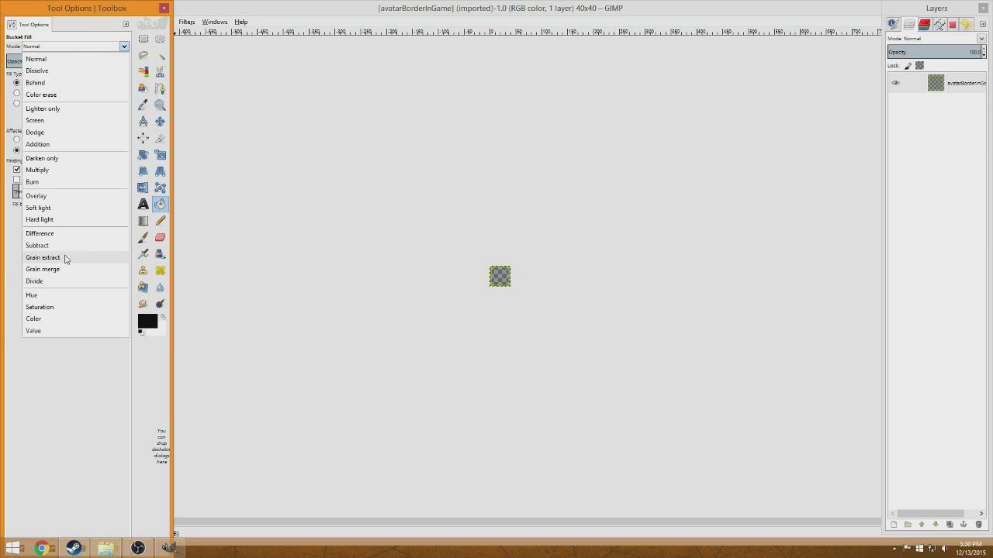
click(43, 318)
Set the foreground colour to the green 28ae67.
click(154, 325)
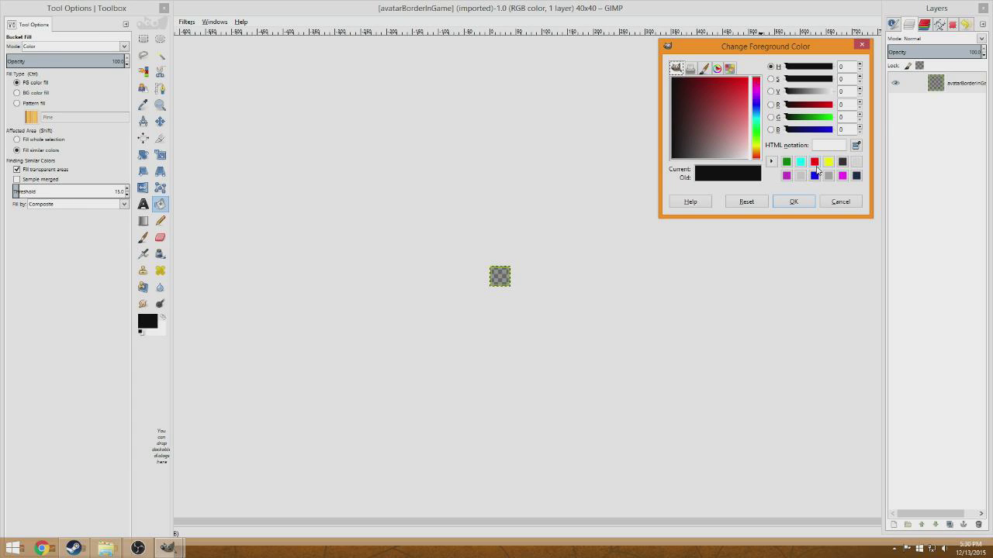
drag(759, 124, 759, 131)
click(722, 96)
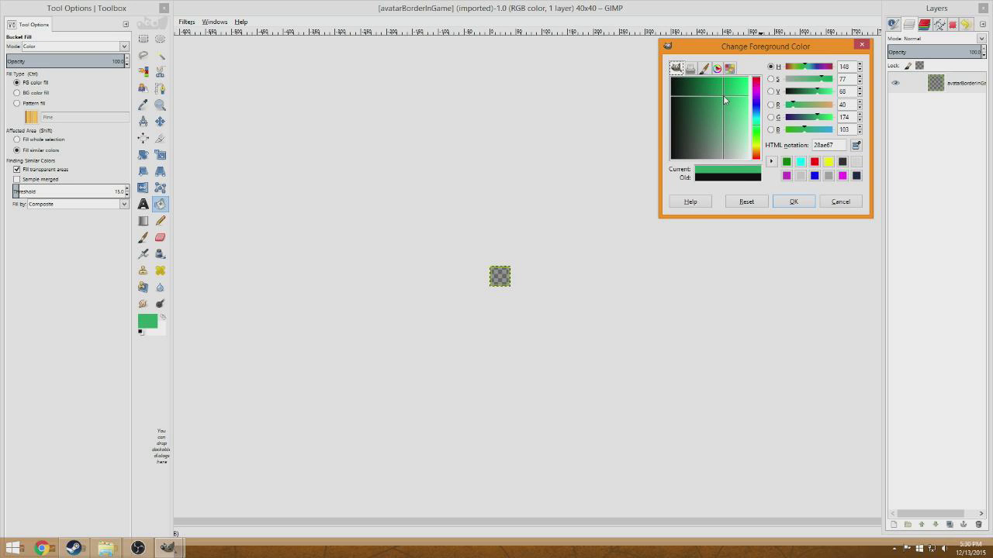
click(791, 202)
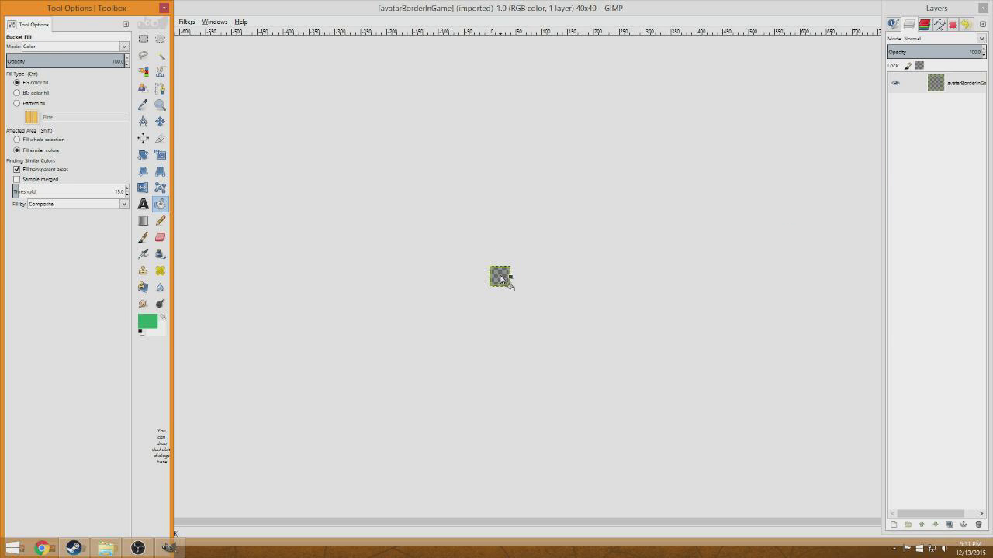
Zoom in on avatarBorderInGame and fill the whole selection with the green foreground colour.
click(160, 104)
click(528, 304)
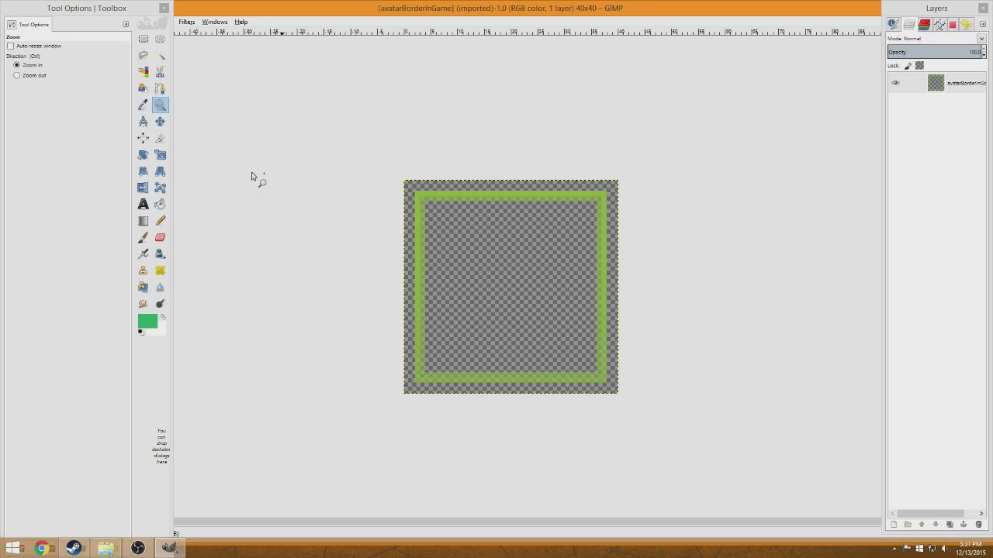
click(160, 204)
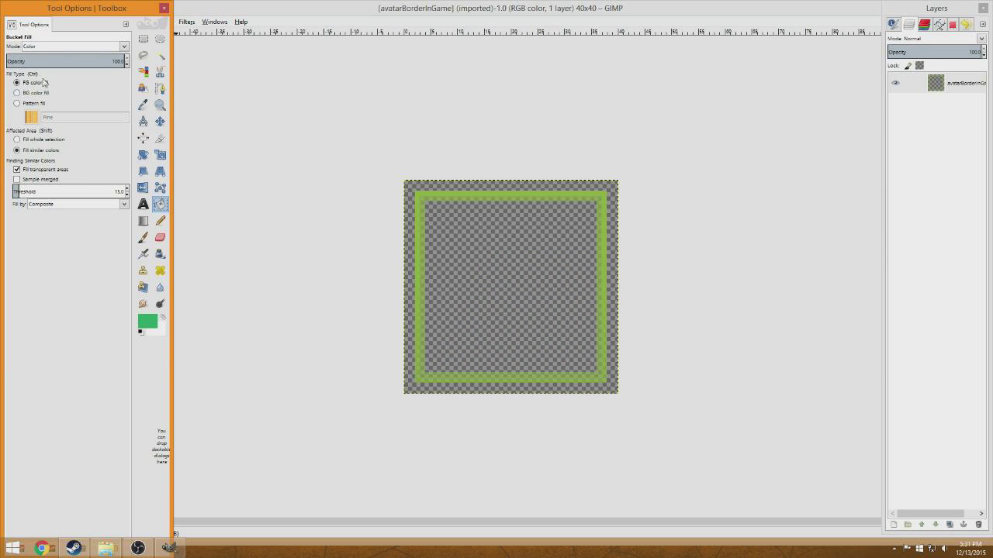
click(17, 140)
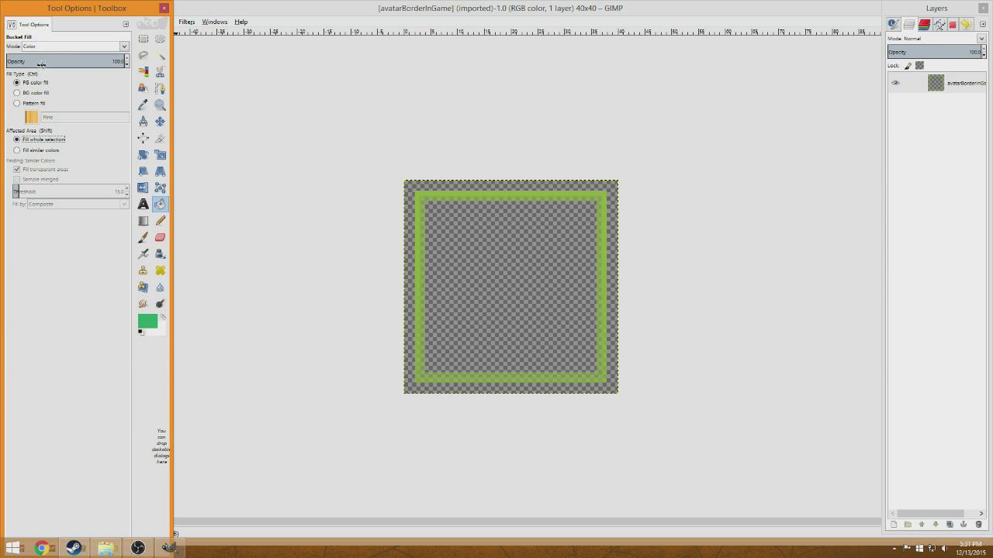
click(467, 215)
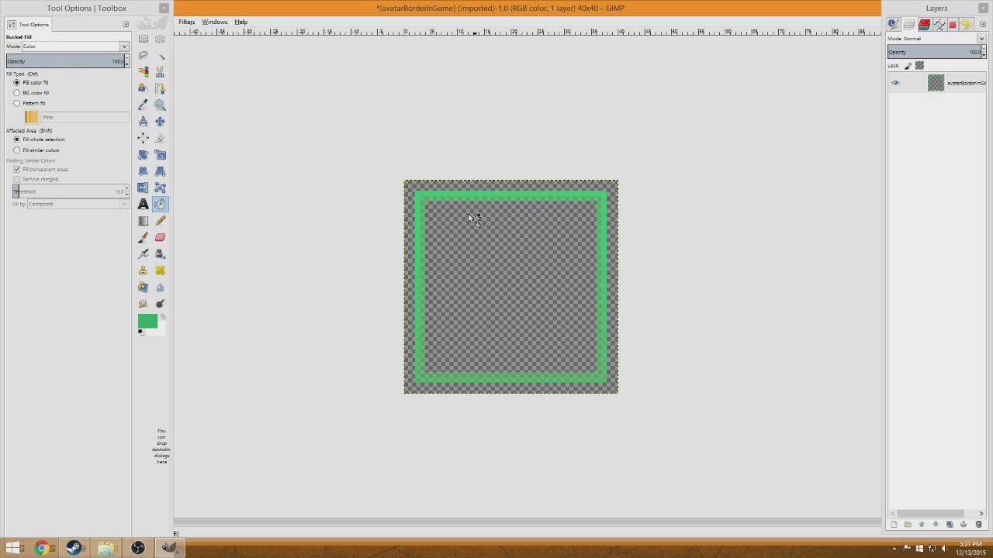
click(106, 548)
Change the foreground to a tan-orange shade and bucket-fill the border with it.
click(147, 321)
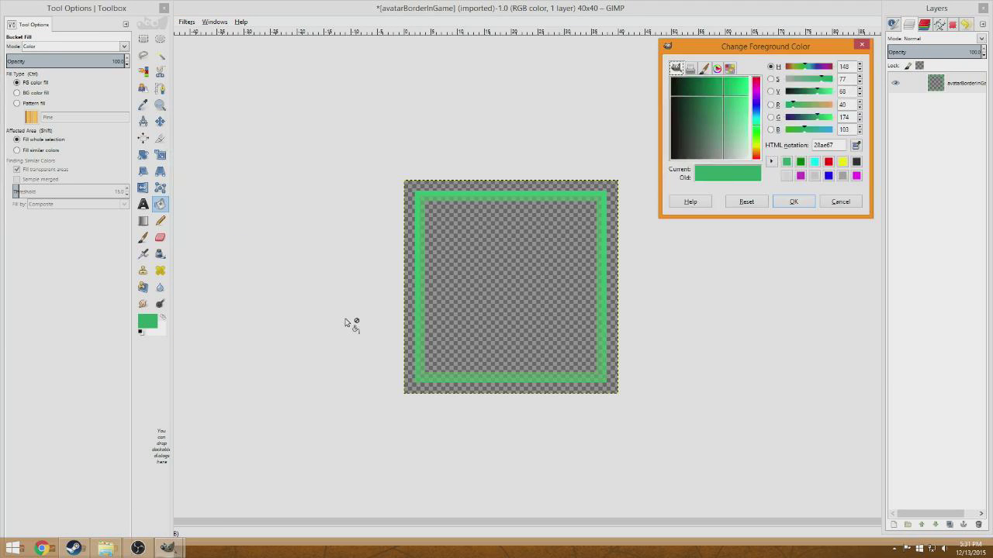
drag(805, 66, 789, 66)
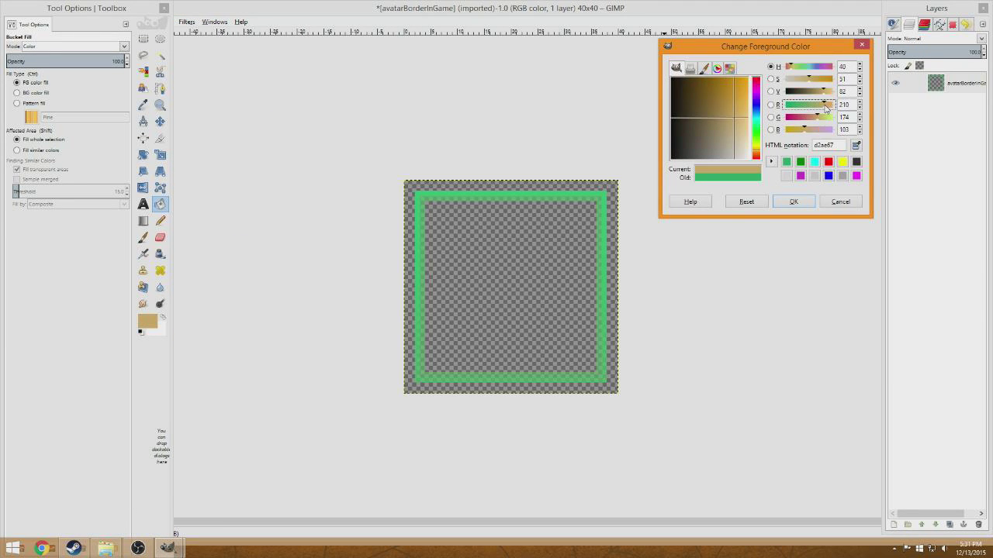
click(793, 201)
click(538, 198)
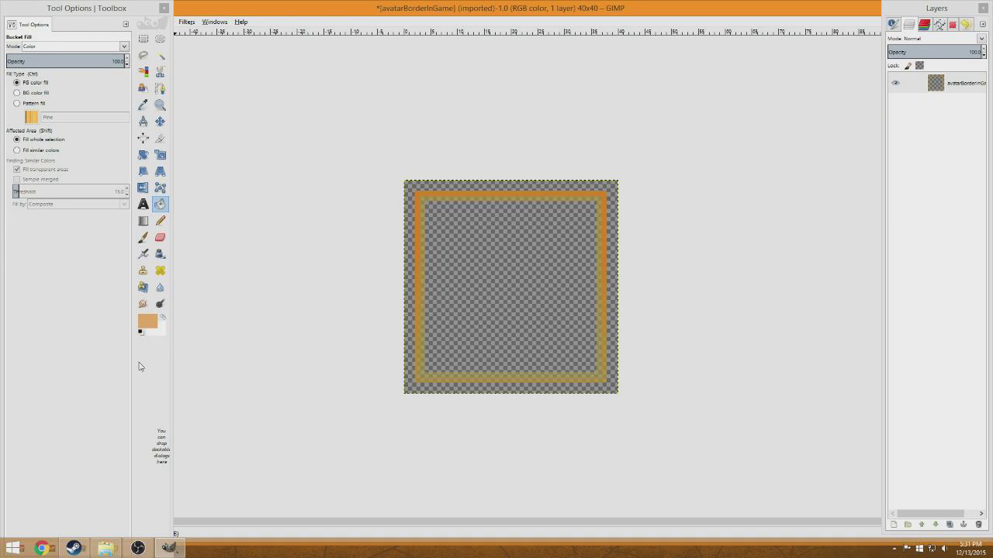
Scroll the graphics folder to mega_btn_off and open it in GIMP.
click(109, 549)
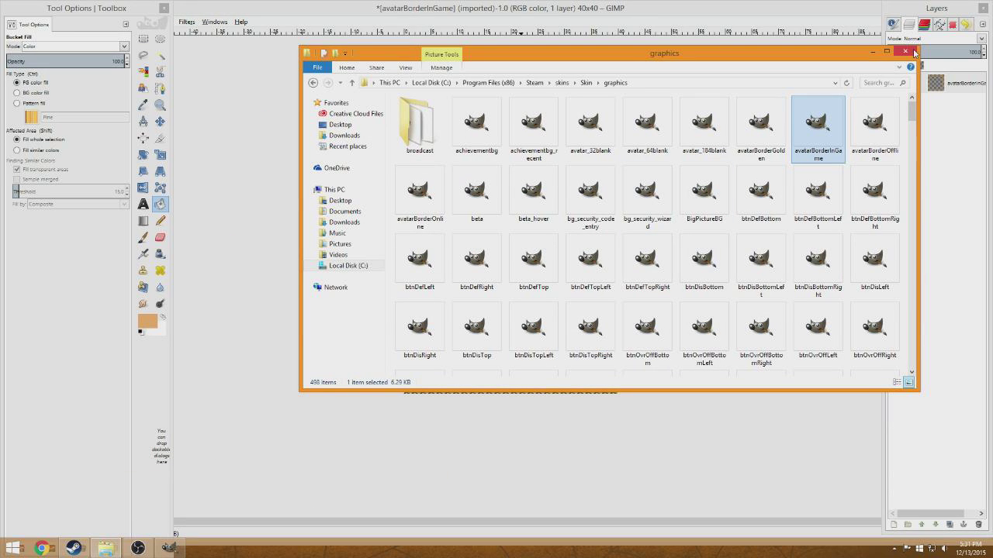
scroll(760, 194, down, 10)
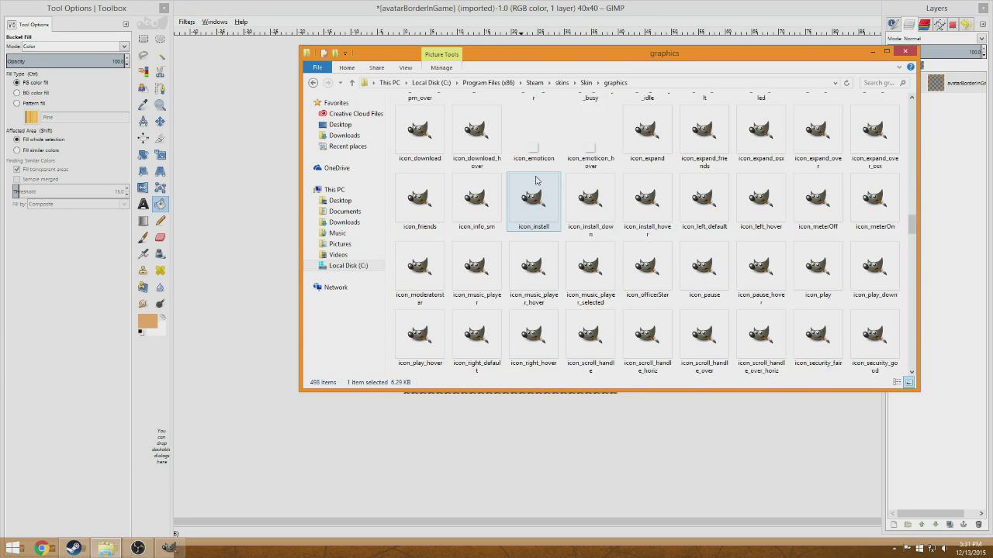
scroll(535, 180, down, 15)
scroll(580, 178, up, 6)
scroll(605, 287, down, 3)
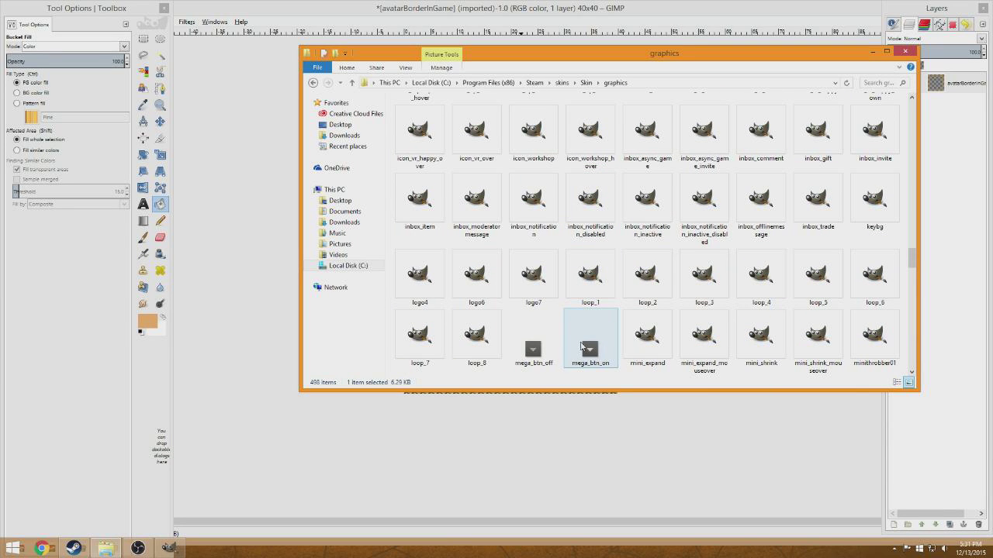
right_click(543, 334)
click(525, 335)
right_click(526, 335)
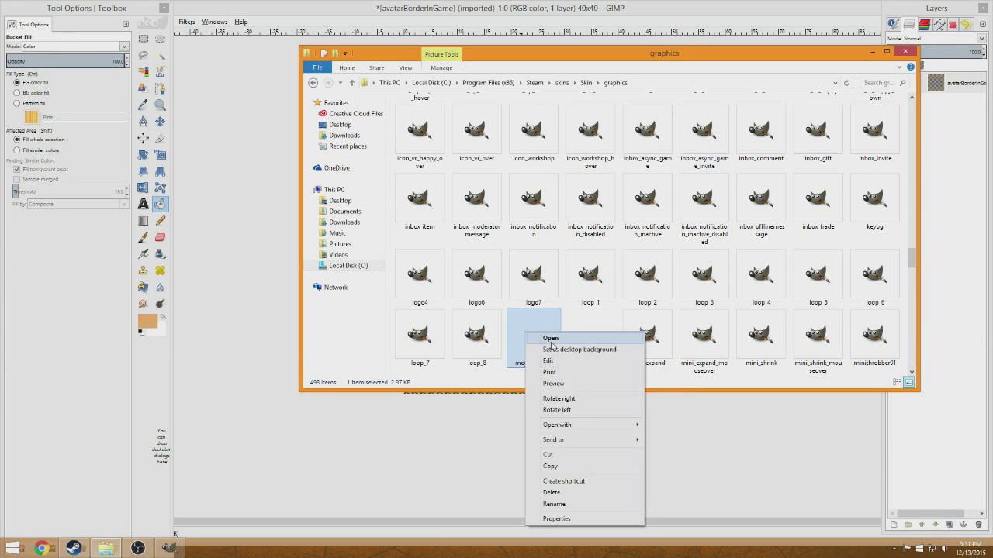
click(536, 335)
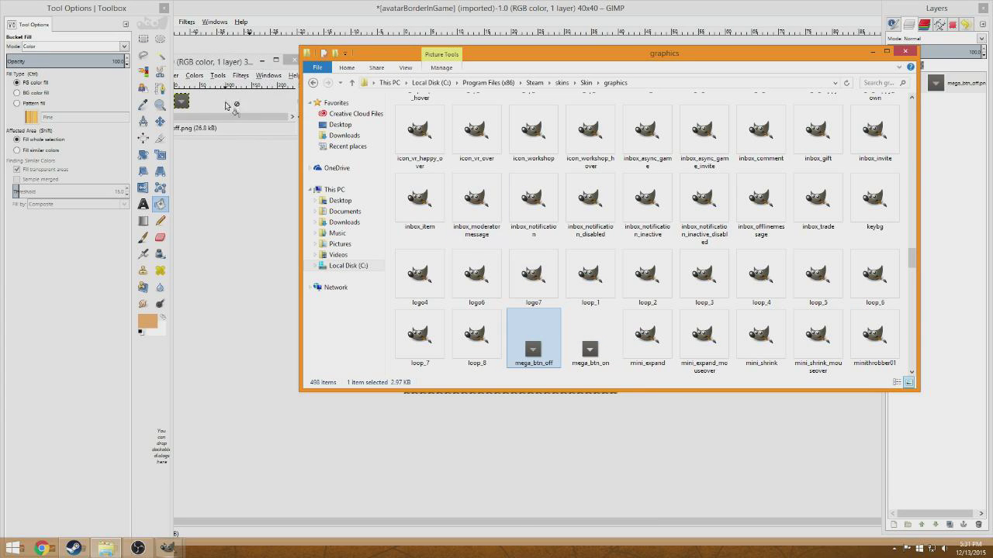
Zoom in on mega_btn_off and bucket-fill it in Color mode to turn the grey button orange-brown.
click(873, 51)
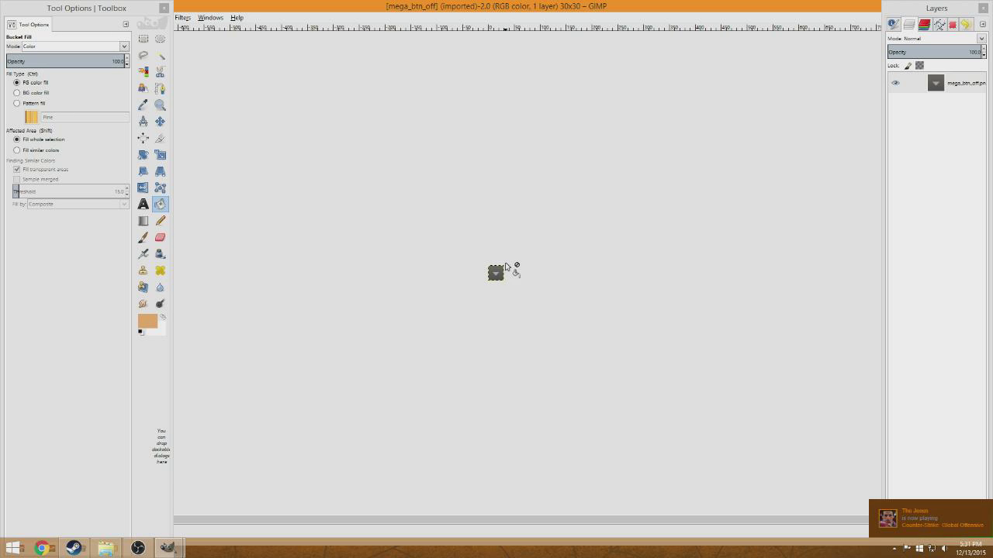
click(161, 205)
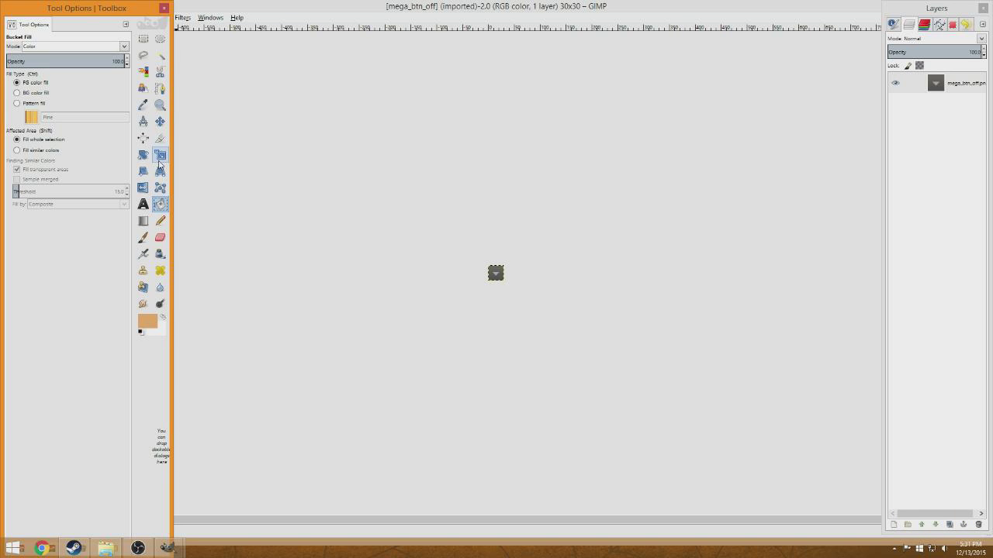
click(159, 105)
drag(486, 256, 511, 292)
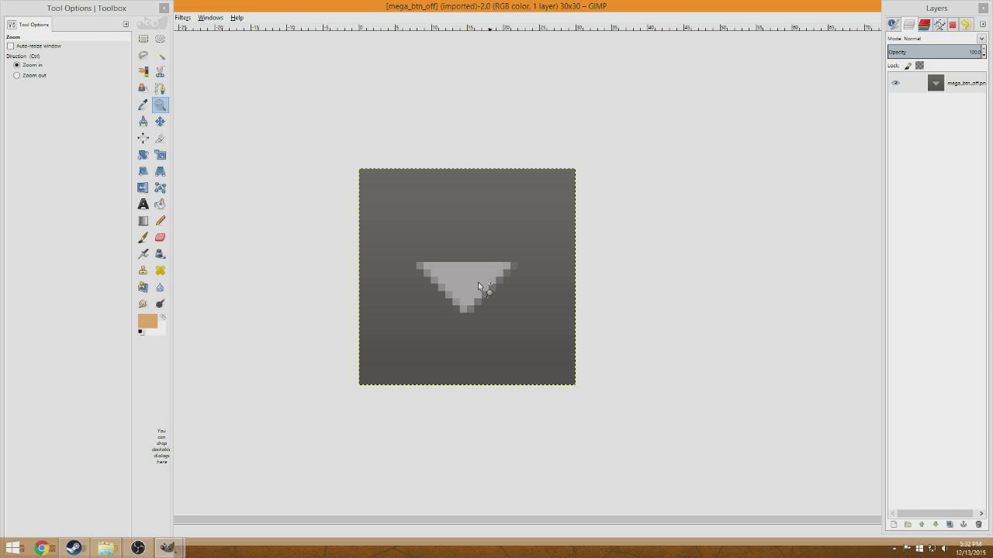
click(160, 204)
click(439, 267)
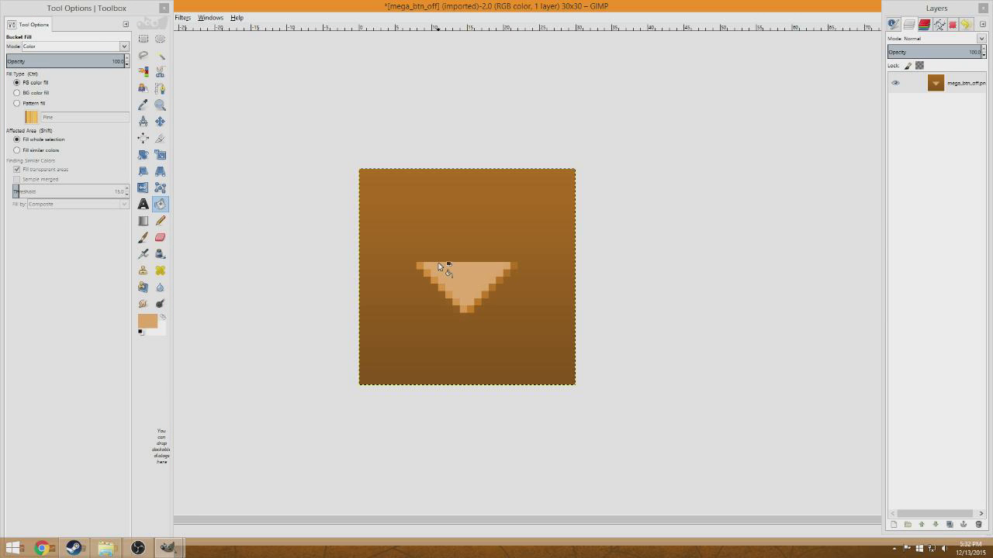
drag(363, 10, 471, 26)
Overwrite mega_btn_off.png, then export it as mega_btn_off.tga using the TarGA image file type.
click(356, 34)
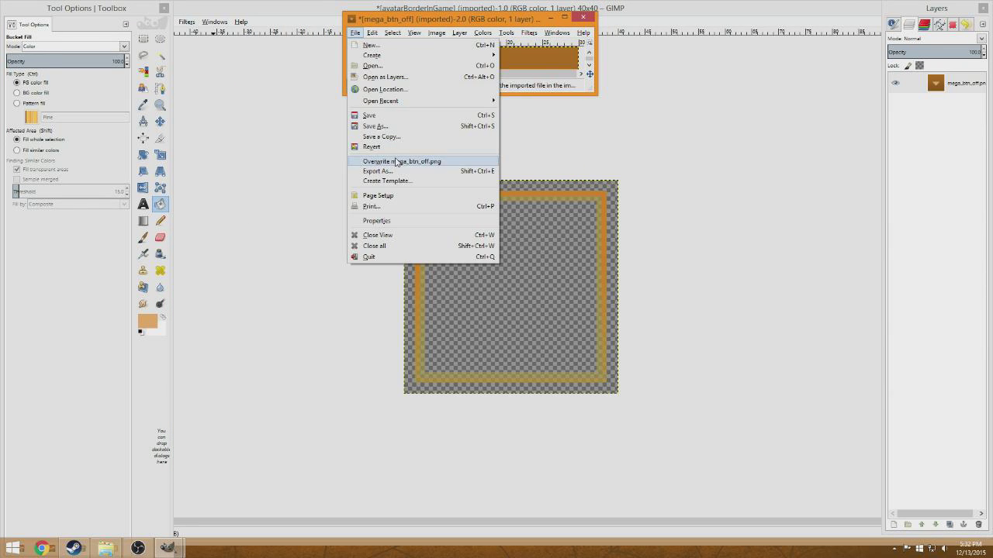
click(399, 161)
click(355, 34)
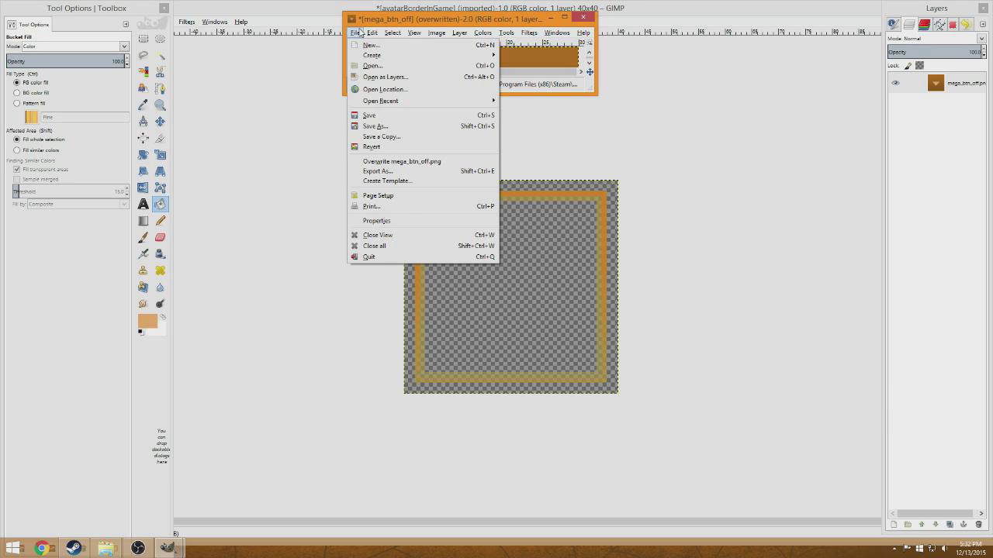
click(385, 172)
click(343, 67)
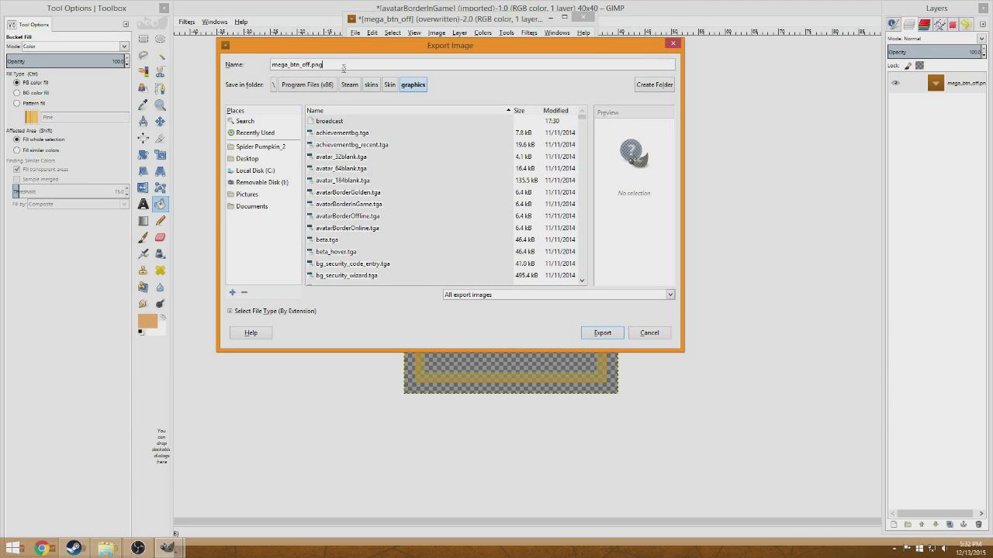
text(tga)
click(520, 300)
scroll(496, 233, down, 3)
click(491, 212)
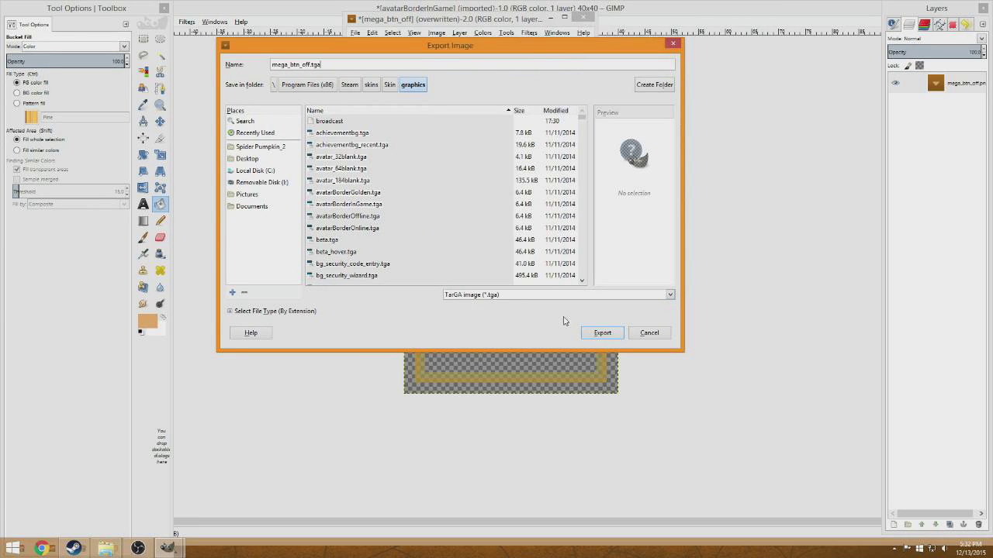
click(594, 335)
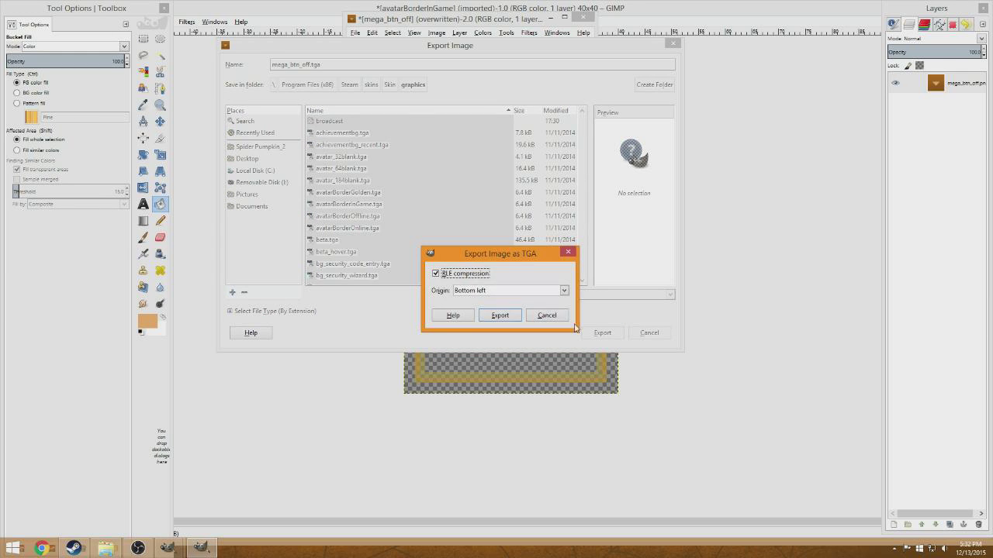
click(511, 315)
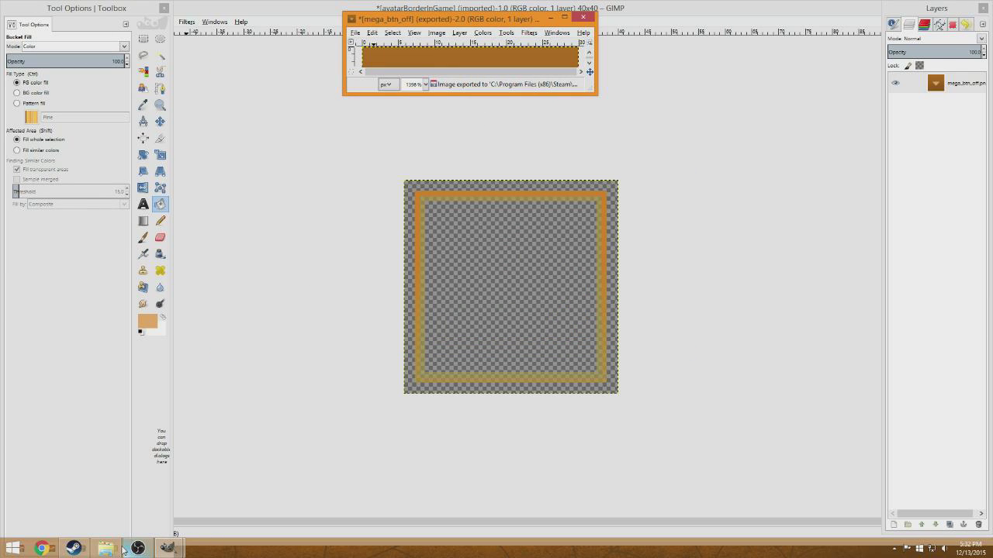
Go to the Skin's resource folder and open steam_logo in GIMP.
click(107, 548)
scroll(536, 195, up, 15)
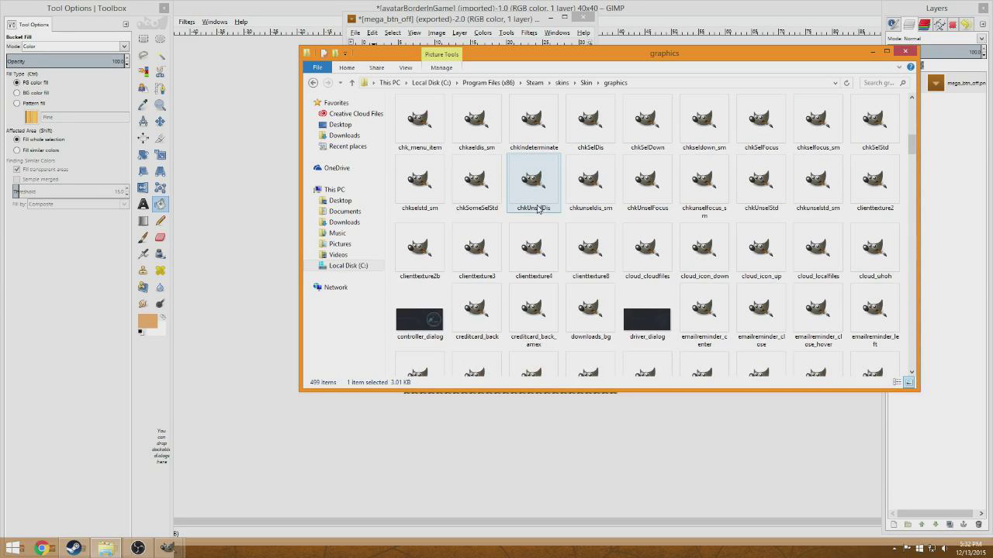
scroll(536, 202, up, 5)
click(312, 82)
double_click(434, 125)
click(431, 148)
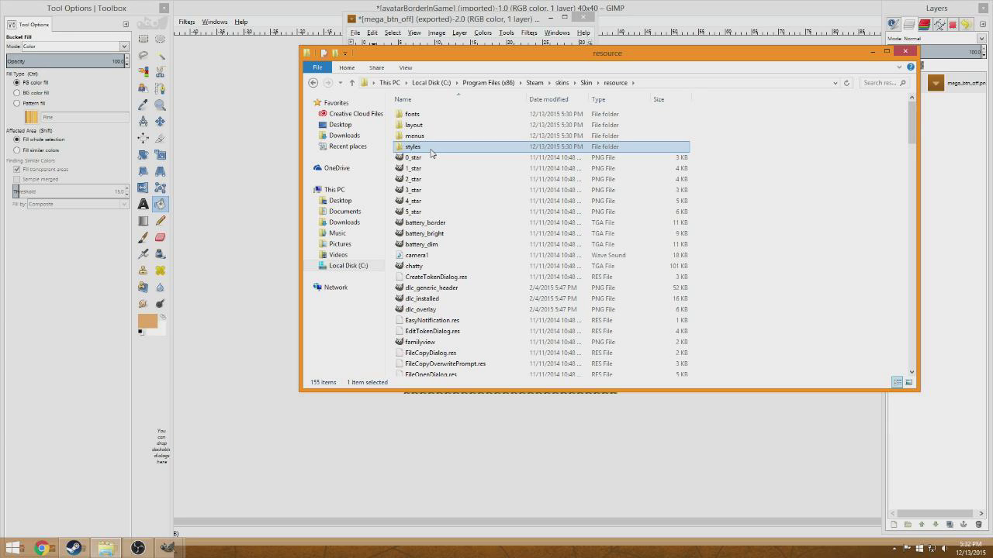
scroll(430, 150, down, 20)
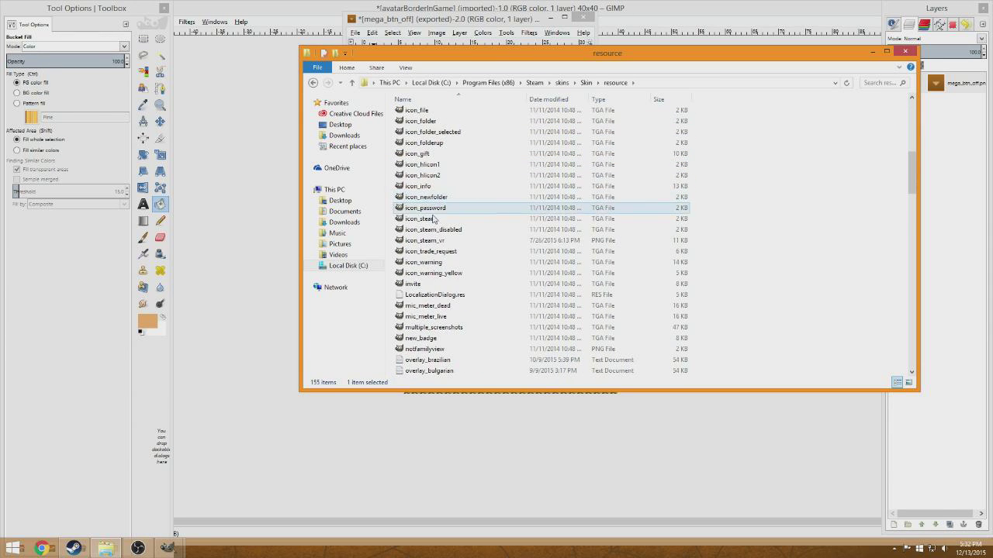
scroll(424, 289, down, 12)
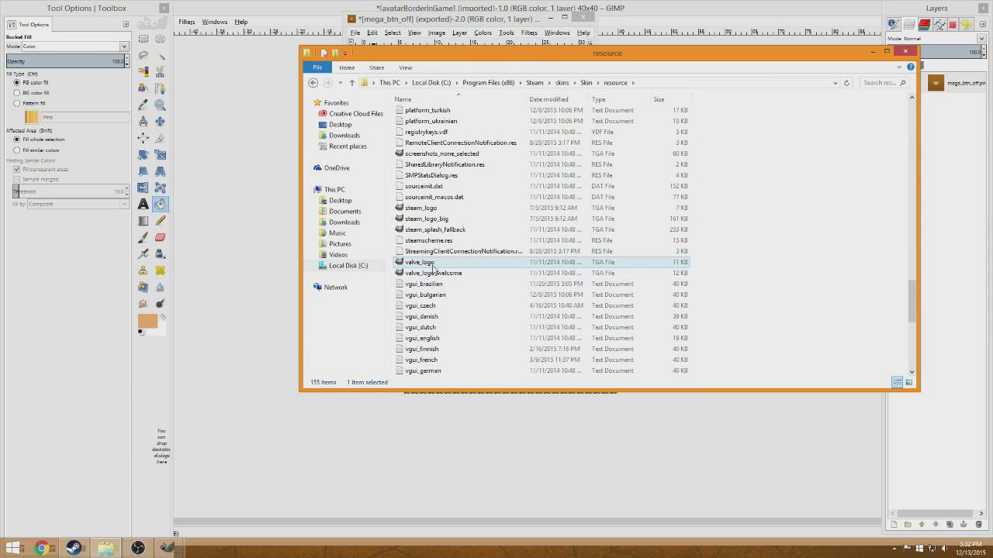
double_click(421, 207)
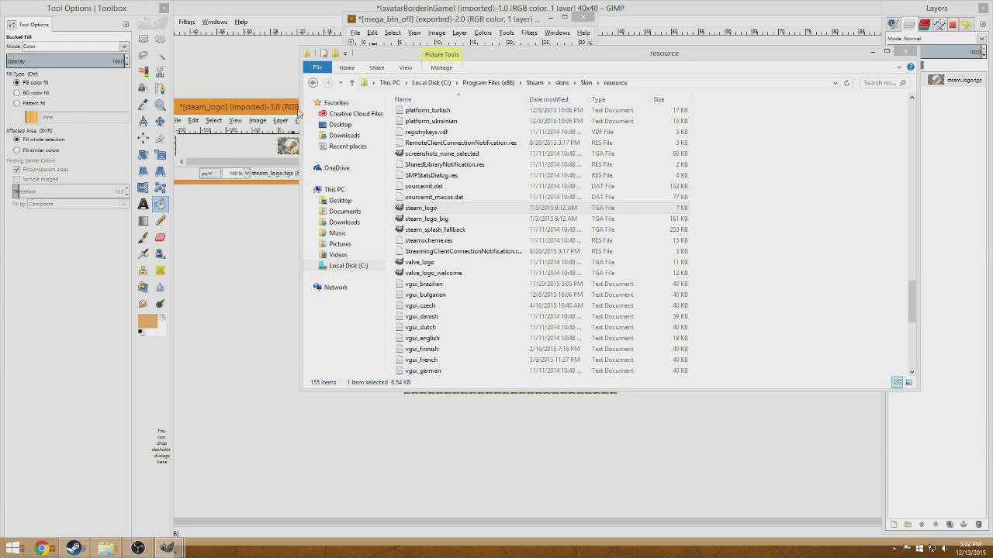
Overwrite steam_logo.tga with the current image.
drag(370, 56, 504, 67)
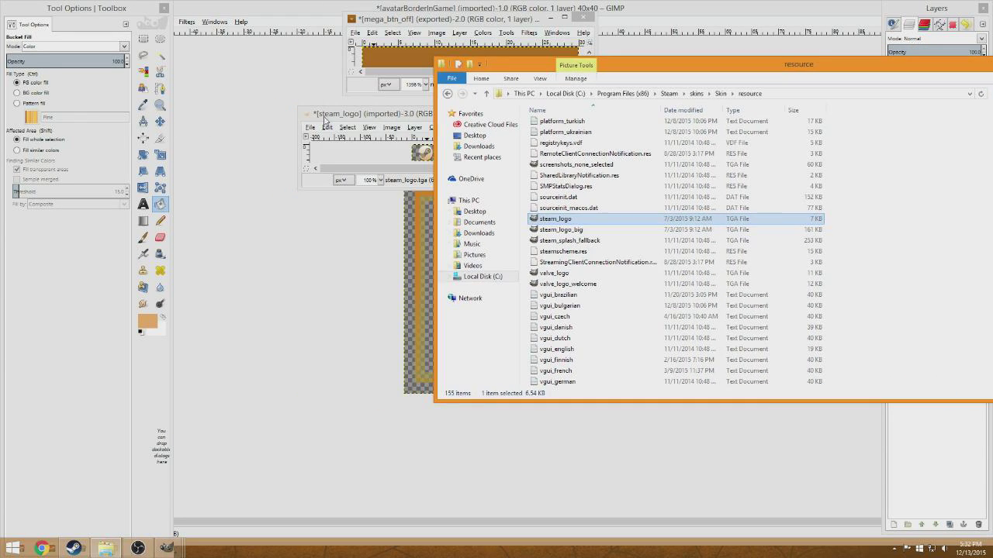
click(342, 114)
click(271, 122)
click(295, 250)
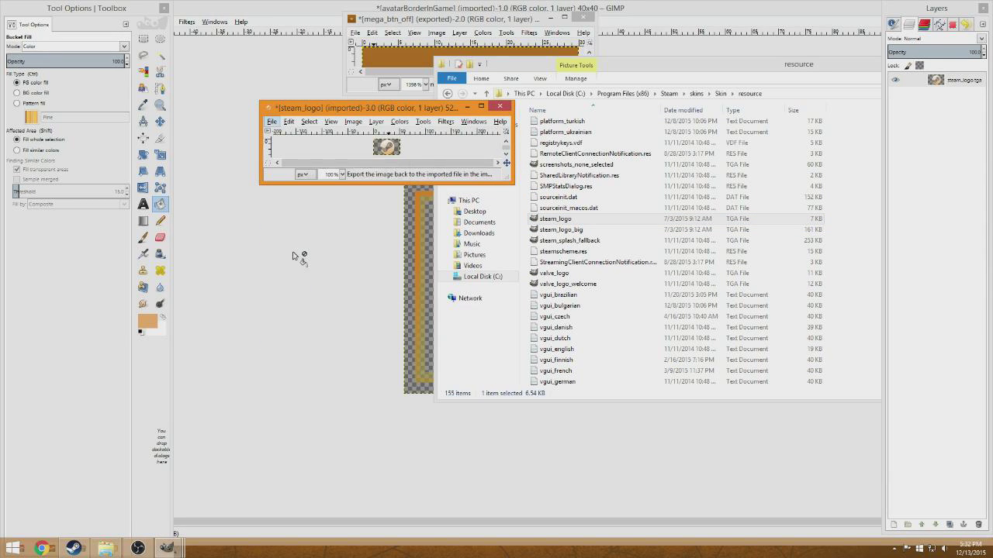
Close the steam_logo and mega_btn_off images, discarding changes.
key(ctrl+w)
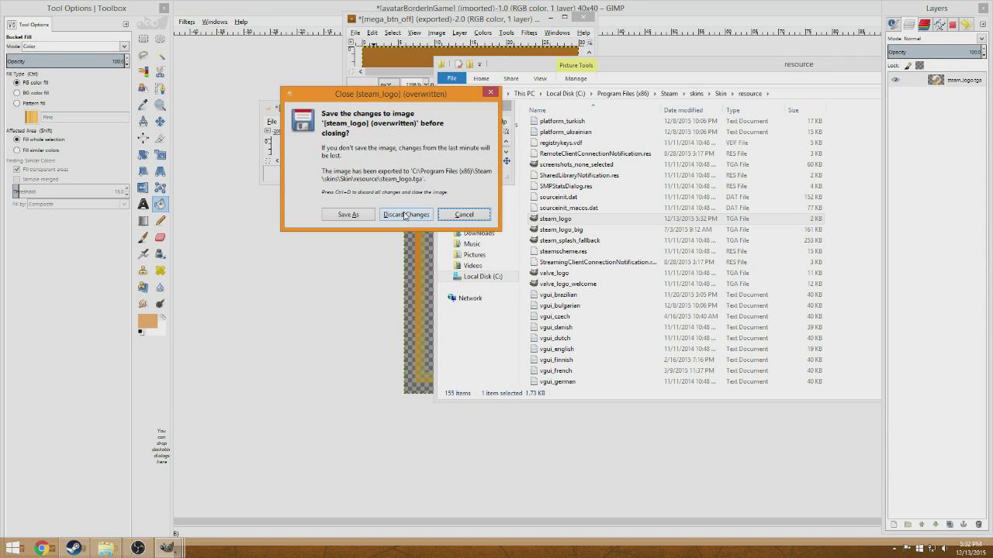
click(404, 215)
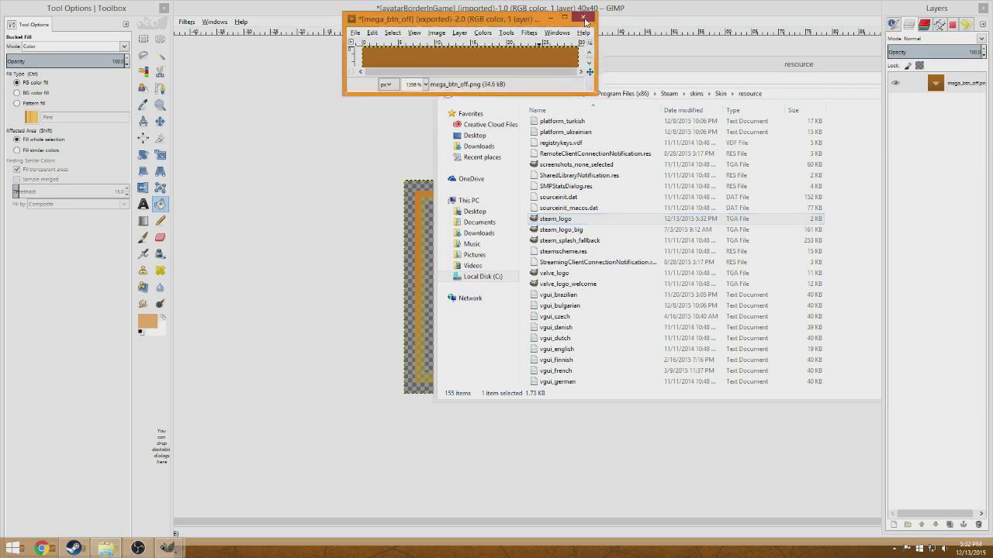
key(ctrl+w)
click(494, 128)
Browse the resource folder's styles and fonts subfolders in File Explorer.
drag(475, 60, 290, 81)
scroll(357, 262, up, 10)
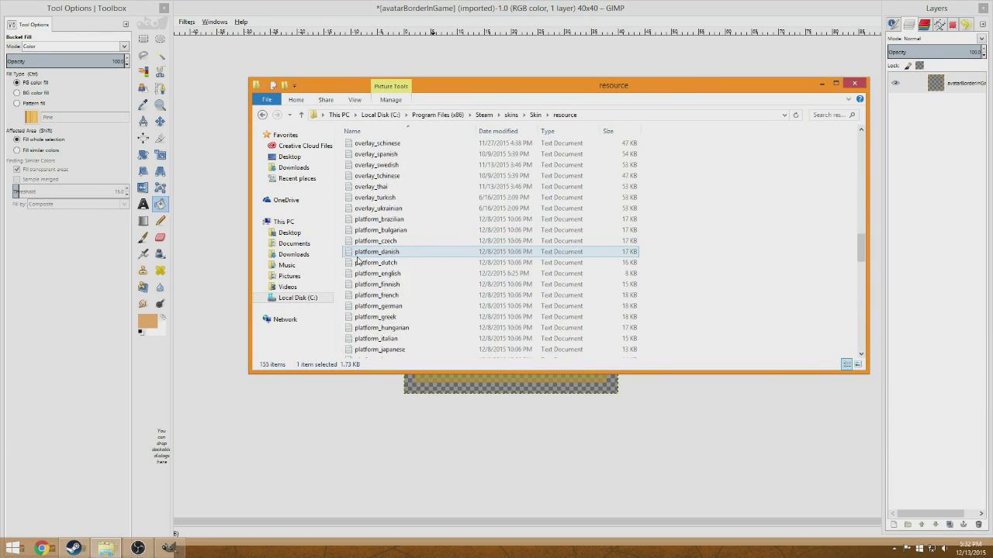
scroll(357, 261, up, 15)
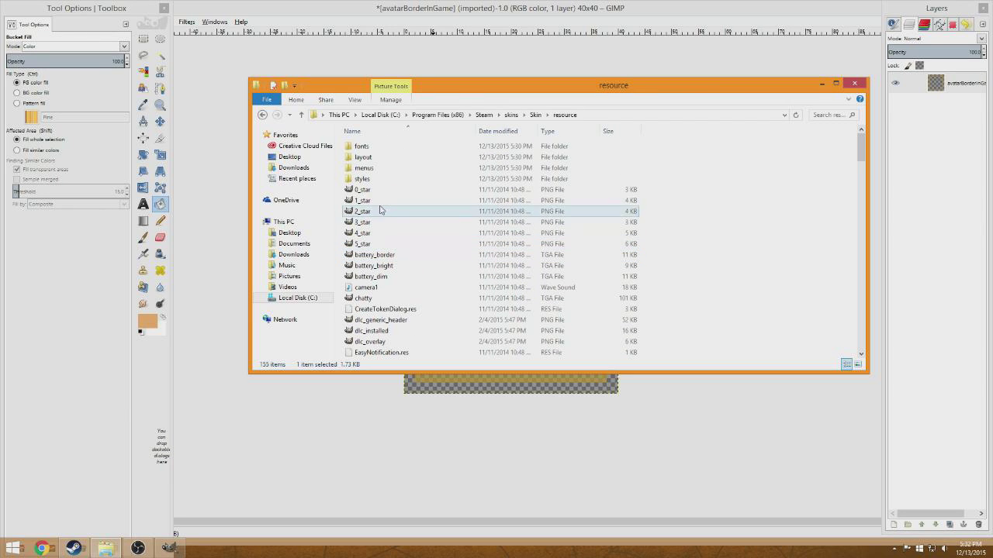
double_click(383, 181)
click(382, 157)
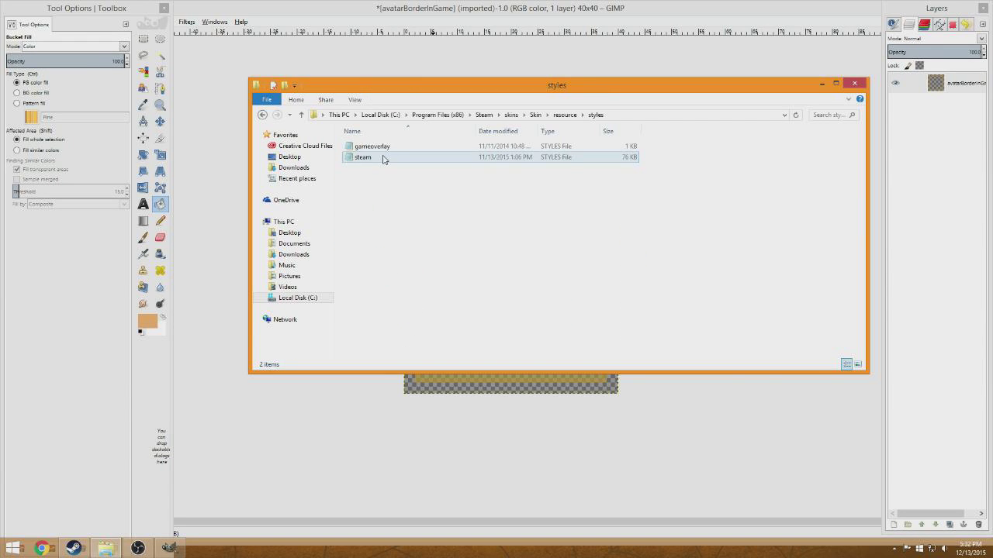
click(263, 114)
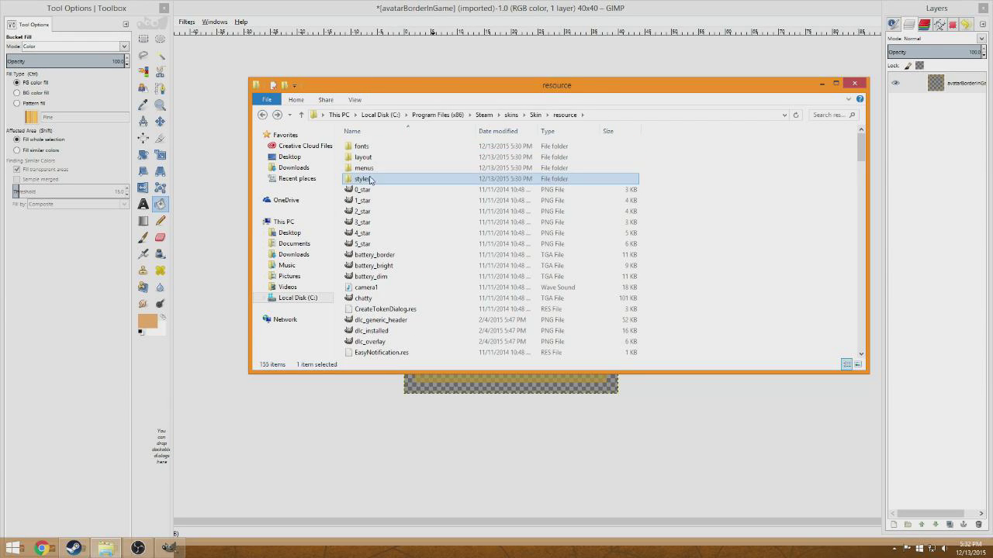
click(371, 169)
double_click(371, 147)
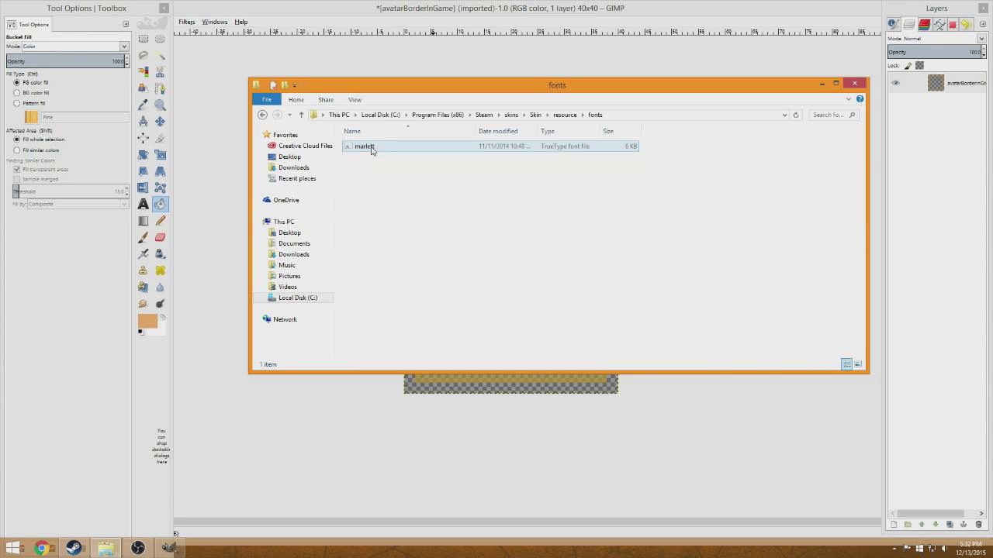
click(262, 114)
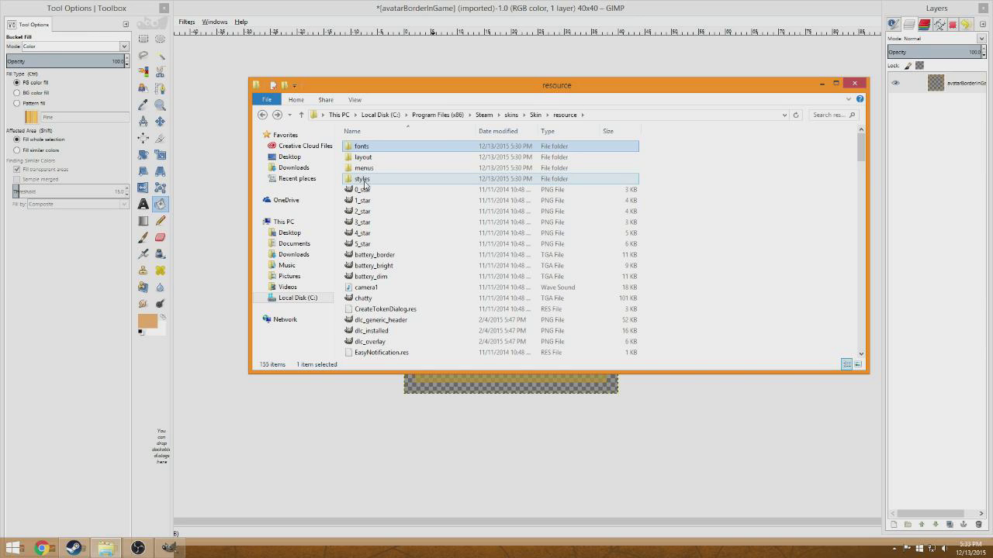
Close Steam's VGUI layout debugger, then open steam.styles from the styles folder in Notepad.
click(74, 548)
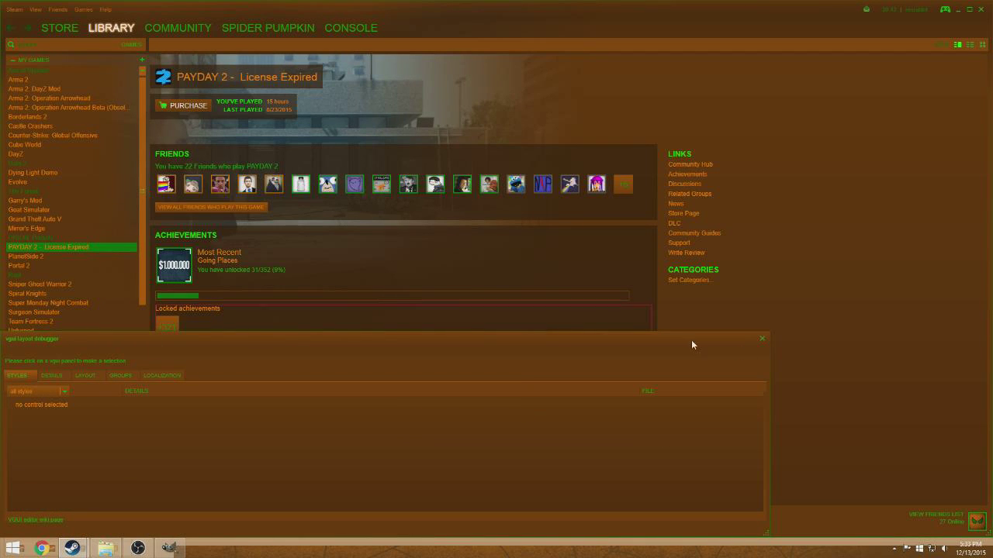
click(763, 339)
click(106, 548)
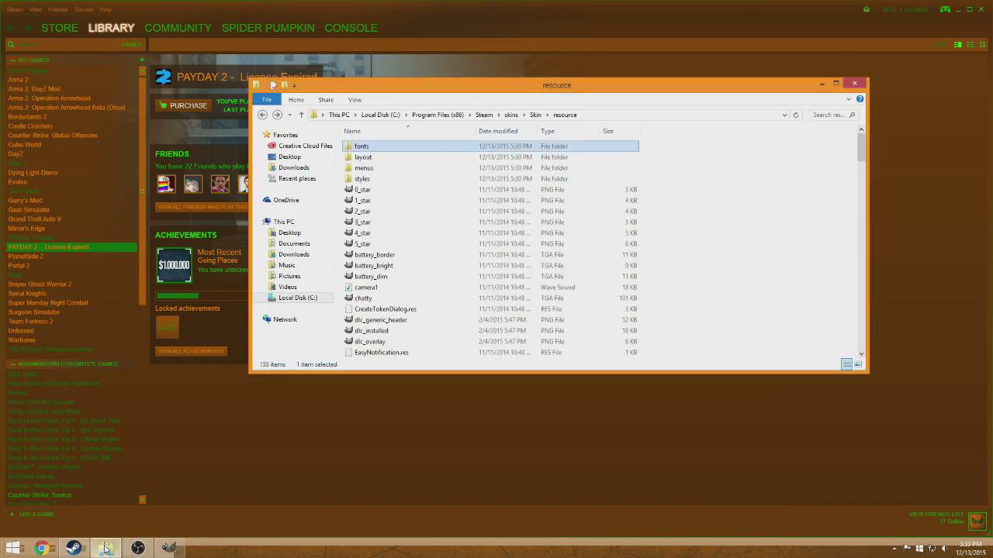
double_click(370, 173)
click(379, 160)
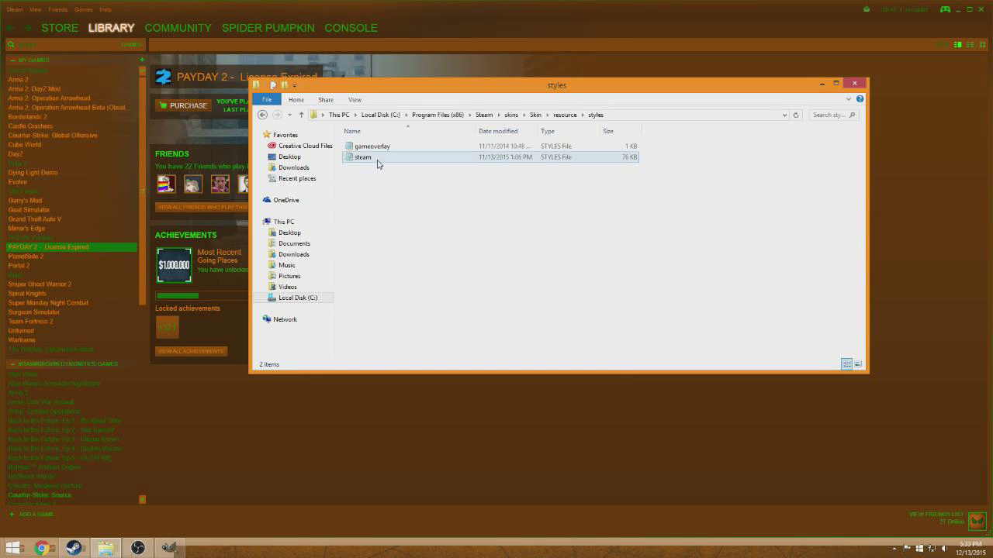
double_click(378, 159)
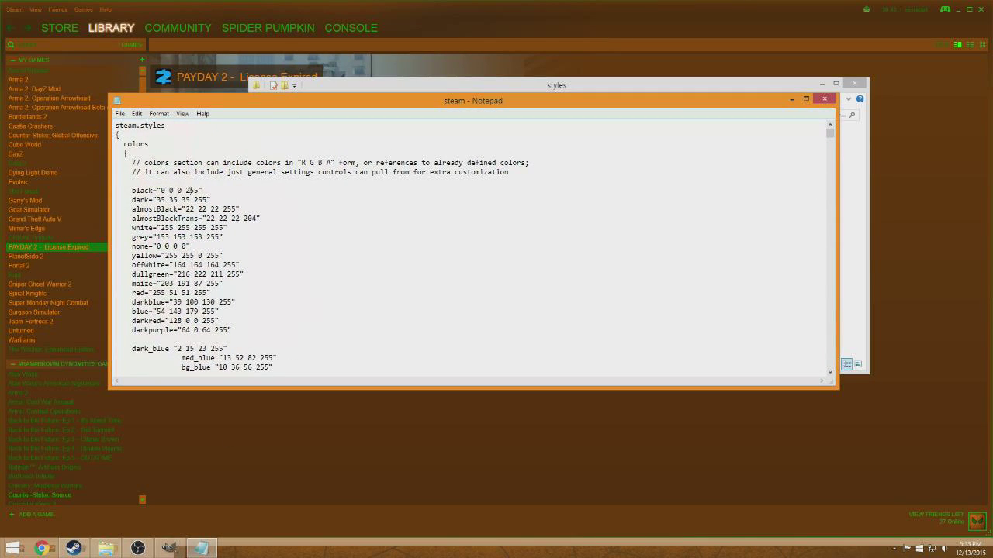
scroll(146, 188, down, 6)
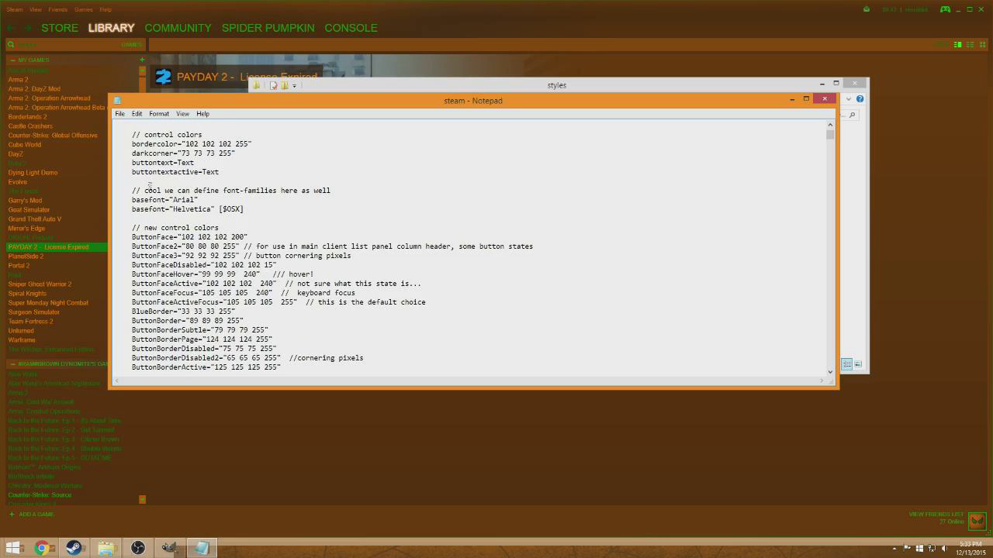
drag(130, 228, 158, 236)
click(133, 225)
scroll(128, 230, down, 20)
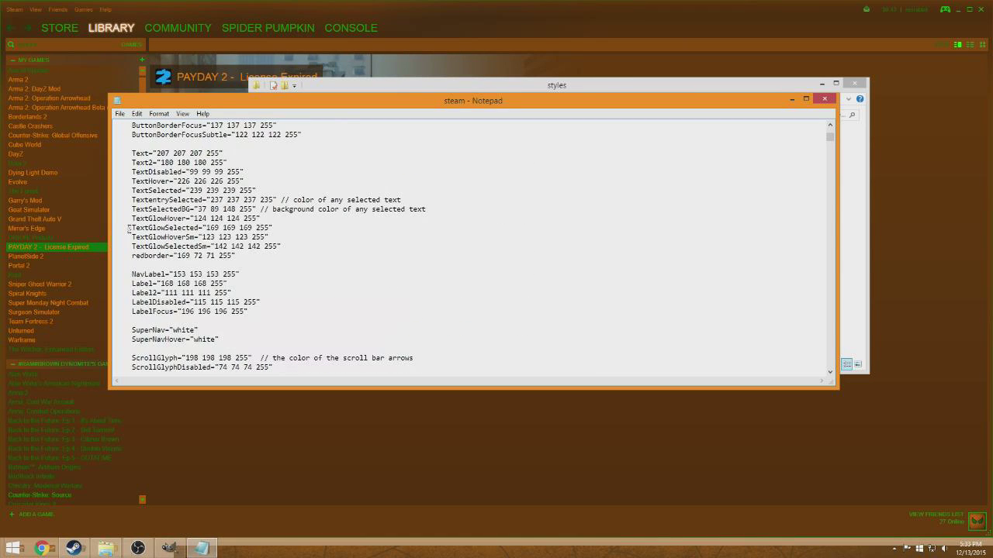
scroll(125, 229, down, 20)
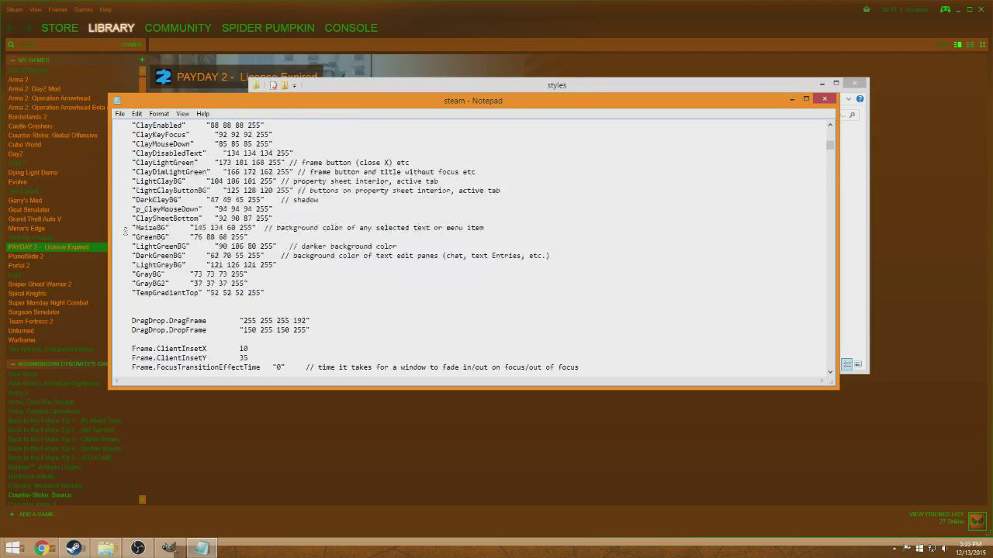
scroll(124, 230, down, 20)
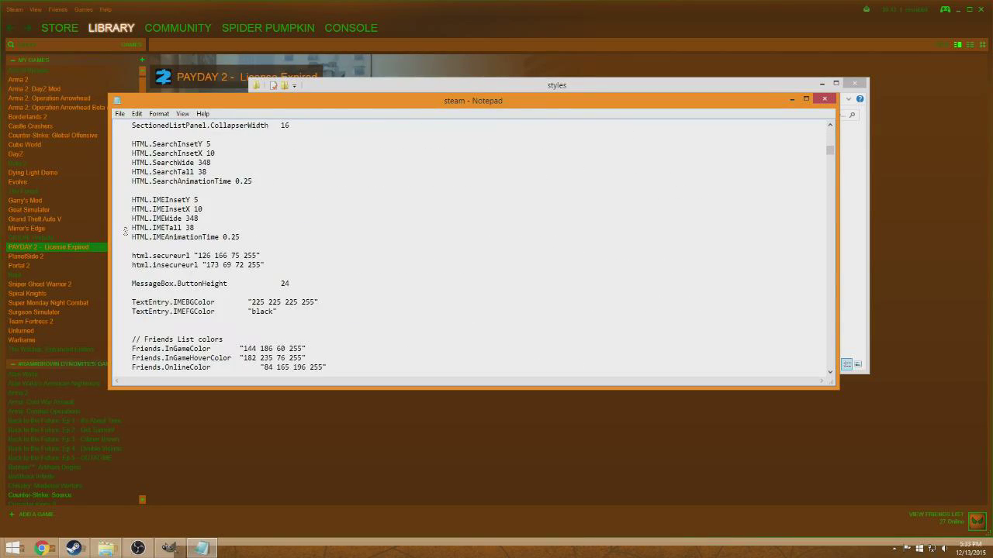
scroll(125, 230, up, 4)
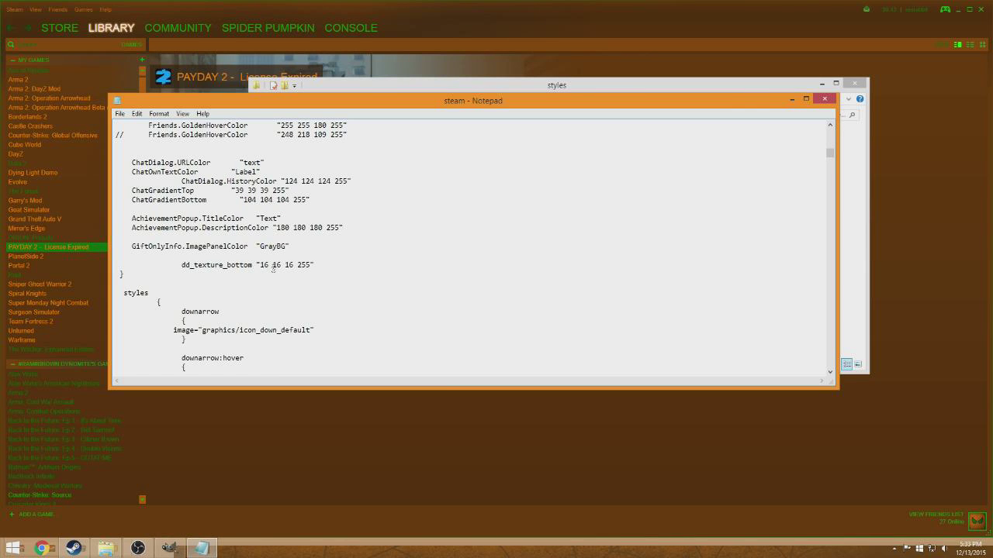
scroll(273, 267, up, 2)
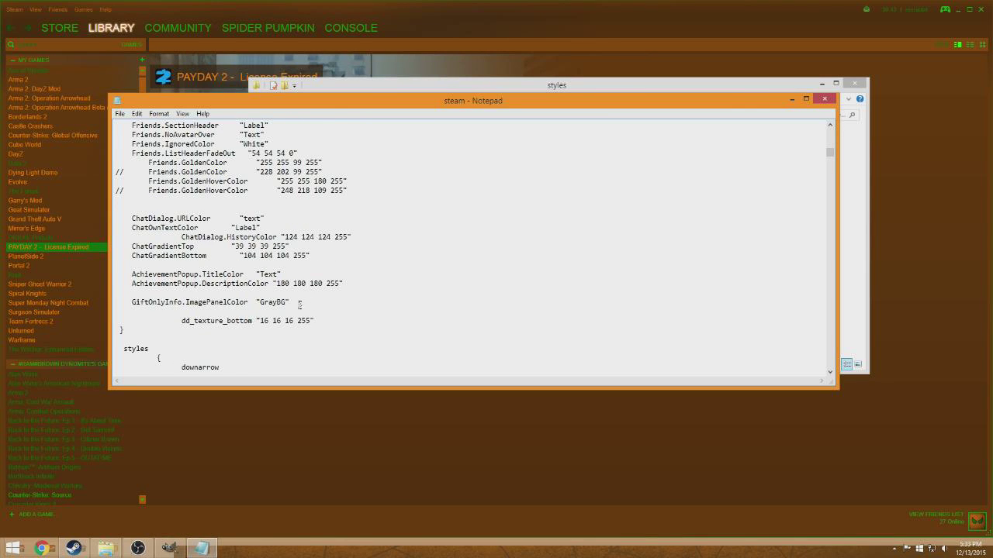
scroll(284, 302, up, 20)
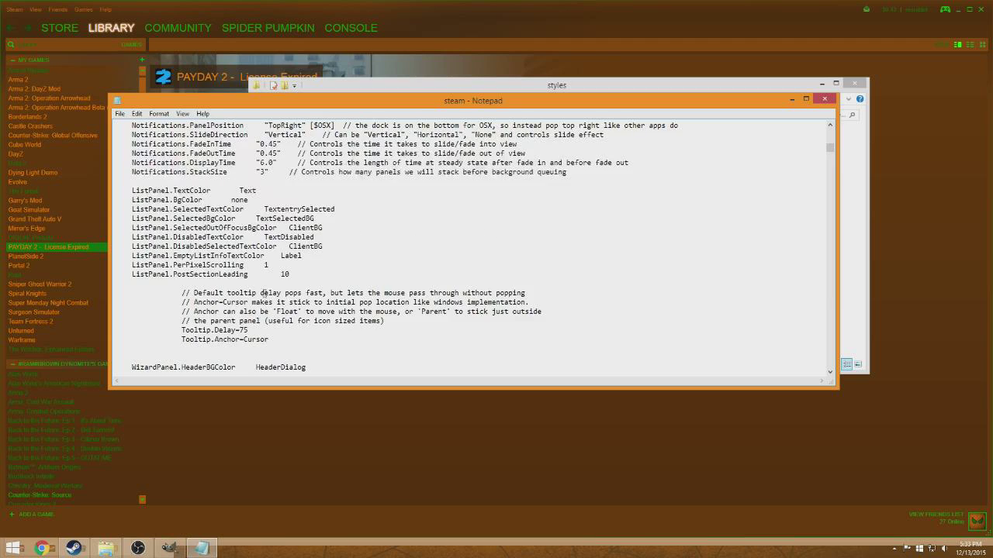
scroll(266, 293, down, 10)
drag(830, 161, 829, 261)
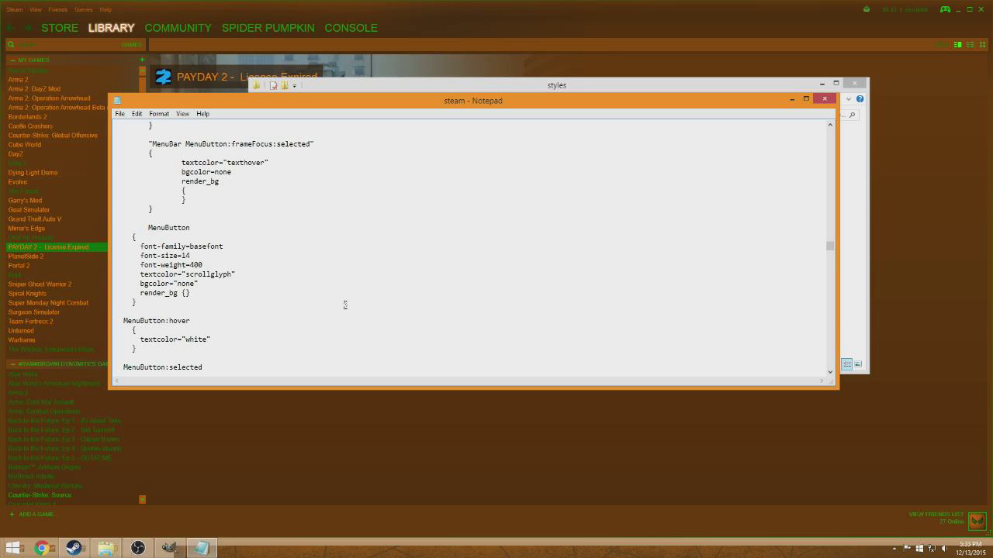
scroll(345, 305, up, 9)
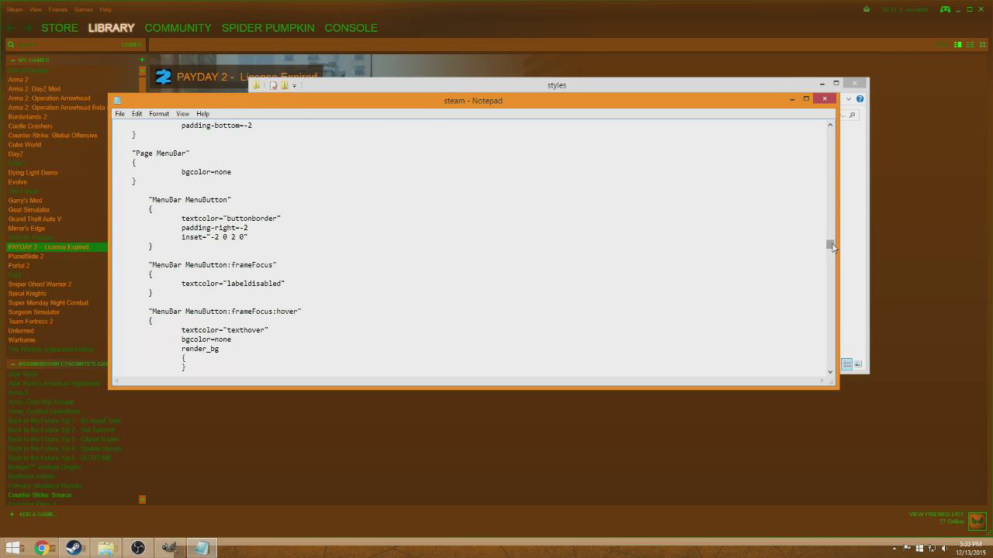